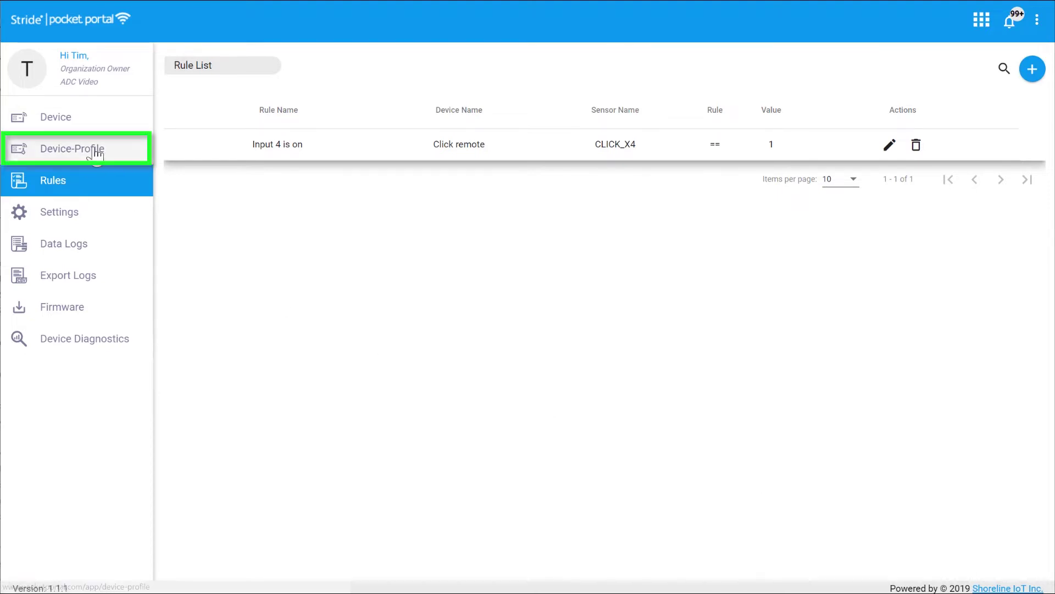
# Start a new blank device profile from the Device-Profile page
pyautogui.click(94, 148)
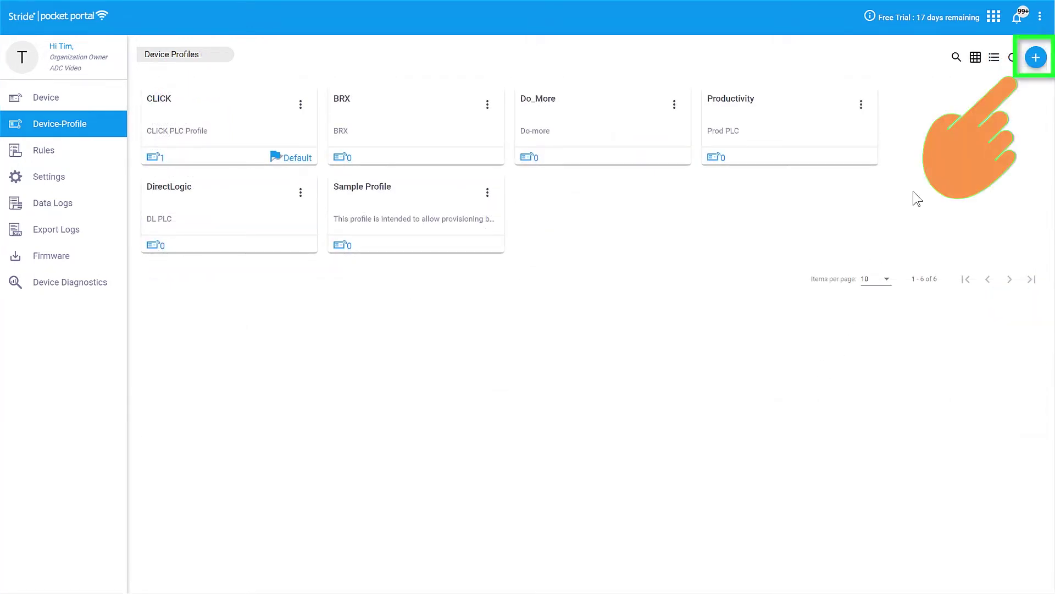
pyautogui.click(1035, 59)
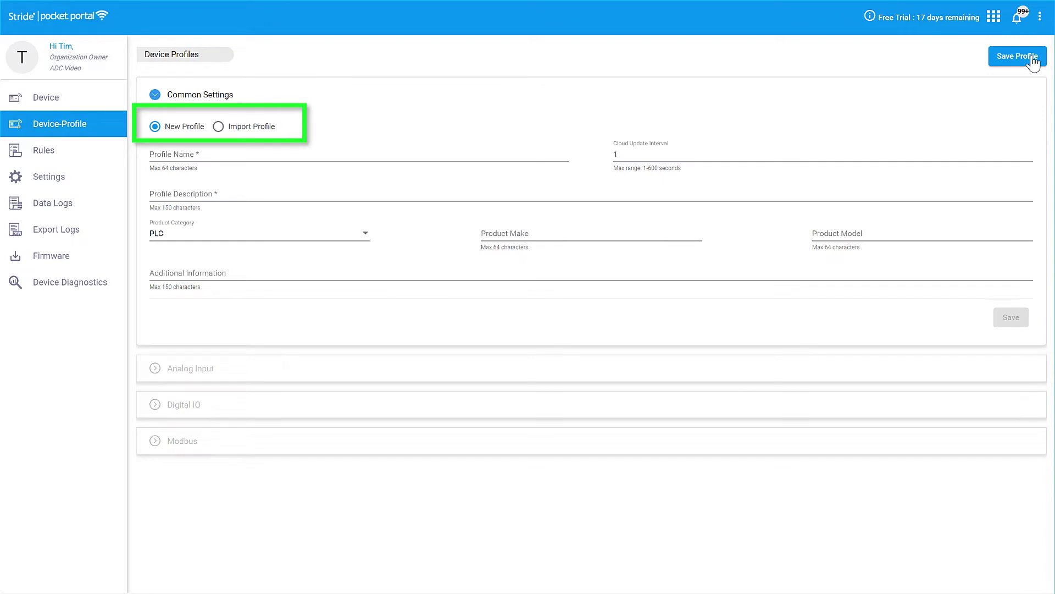
# Enter profile name CLICK_2, cloud update interval 30, description CLICK PLC Profile, make CLICK and model
pyautogui.click(231, 156)
pyautogui.write('CLICK_2')
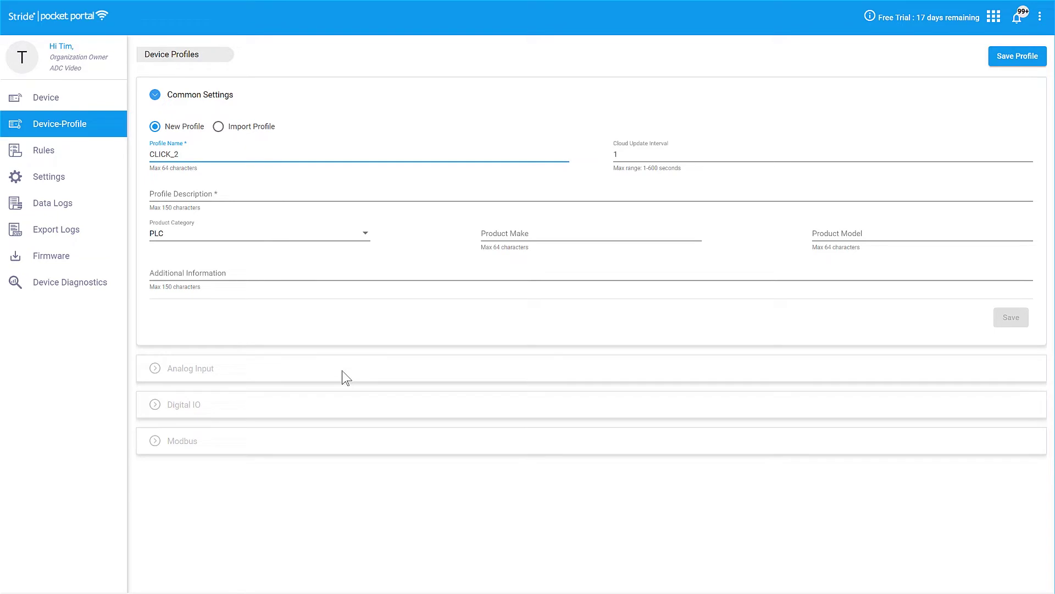
pyautogui.press('Tab')
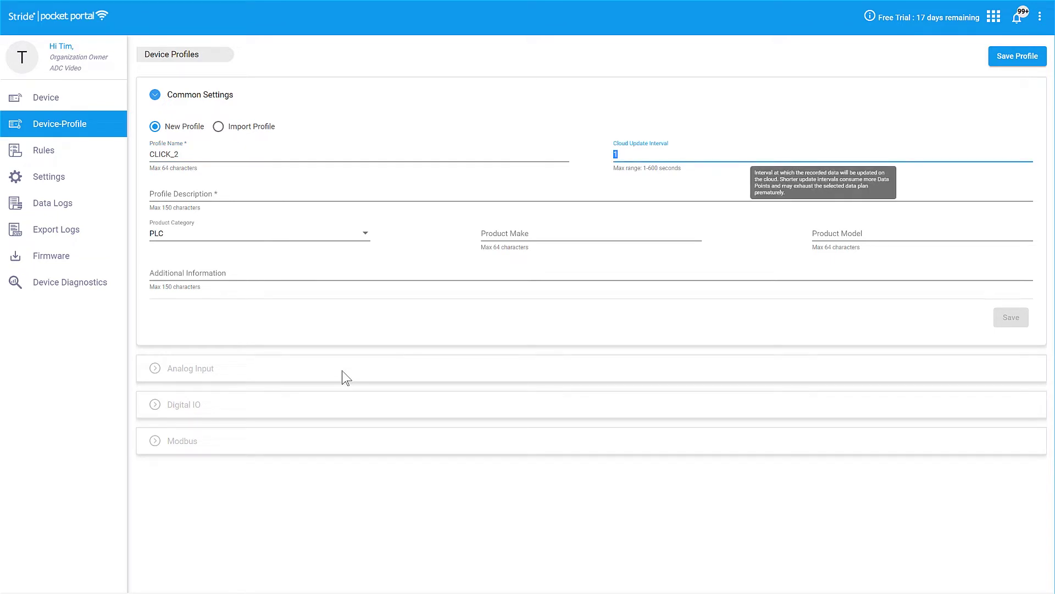
pyautogui.write('30')
pyautogui.press('Tab')
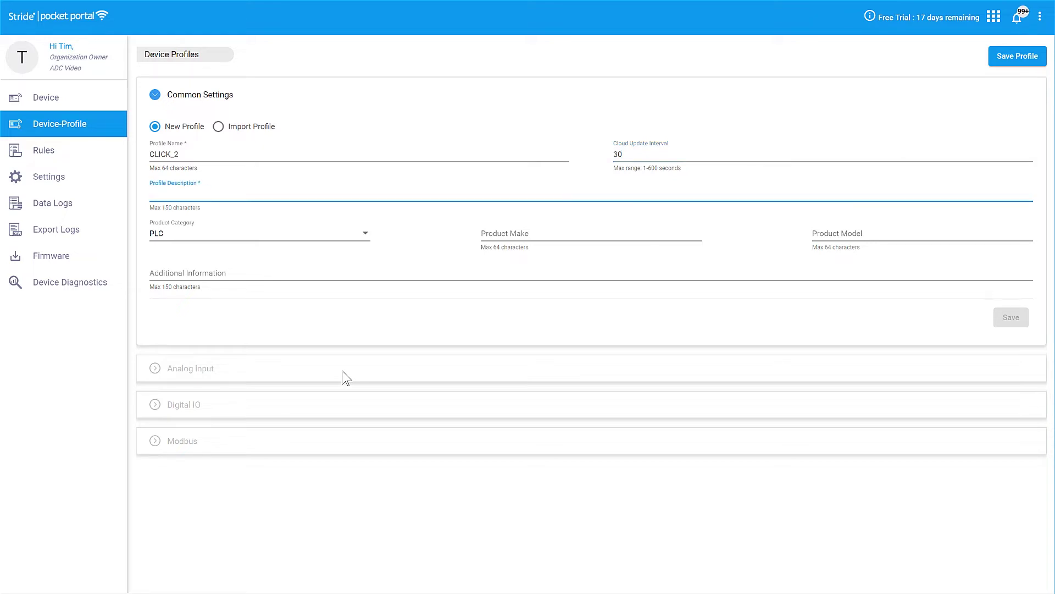
pyautogui.write('CLICK_2')
pyautogui.press('BackSpace')
pyautogui.press('BackSpace')
pyautogui.press('BackSpace')
pyautogui.write('K PLC Profile')
pyautogui.press('Tab')
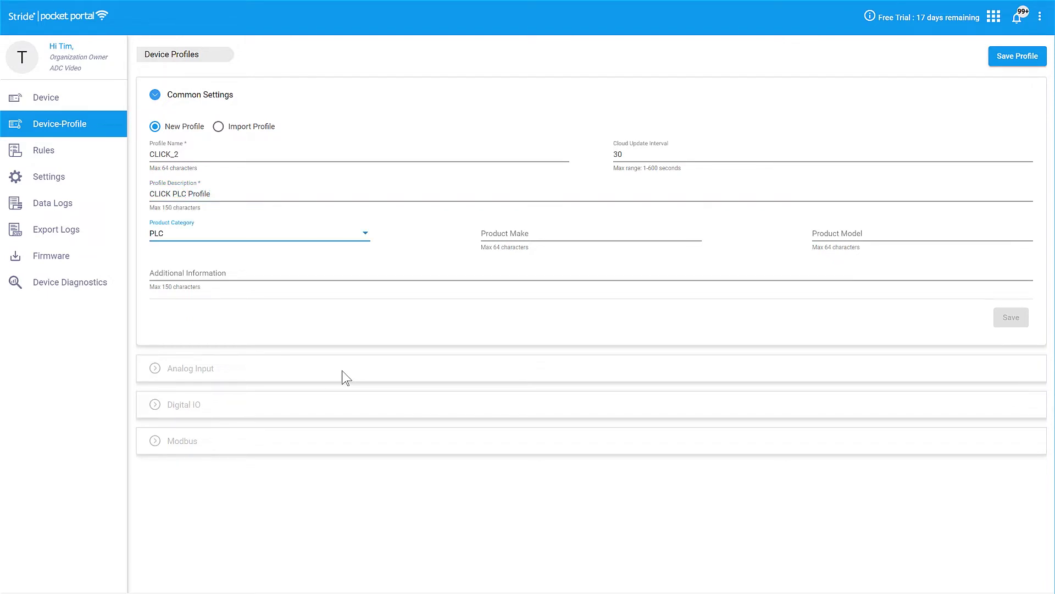
pyautogui.press('Tab')
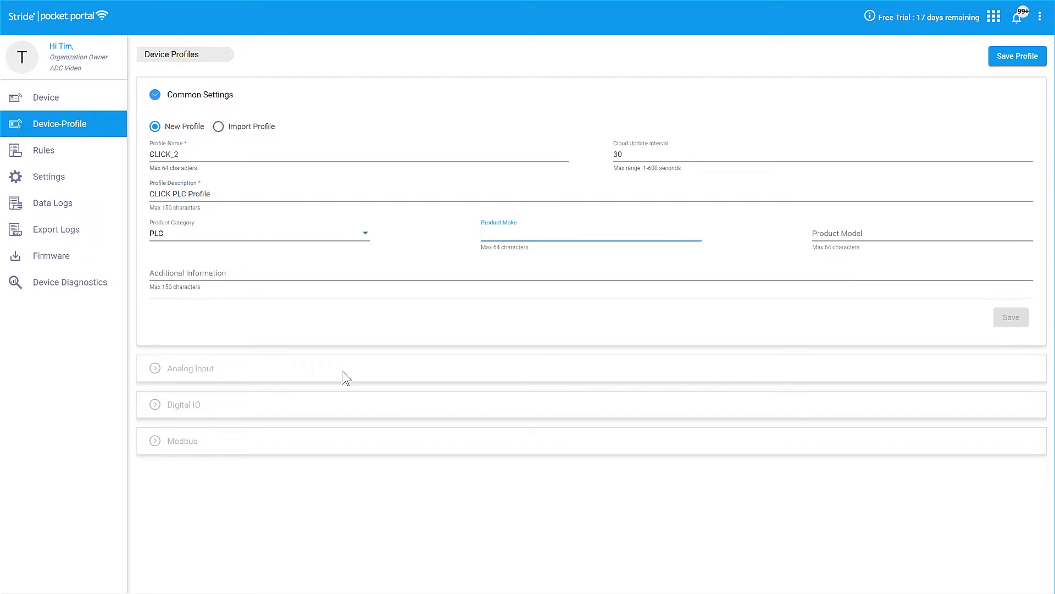
pyautogui.write('CLICK')
pyautogui.press('Tab')
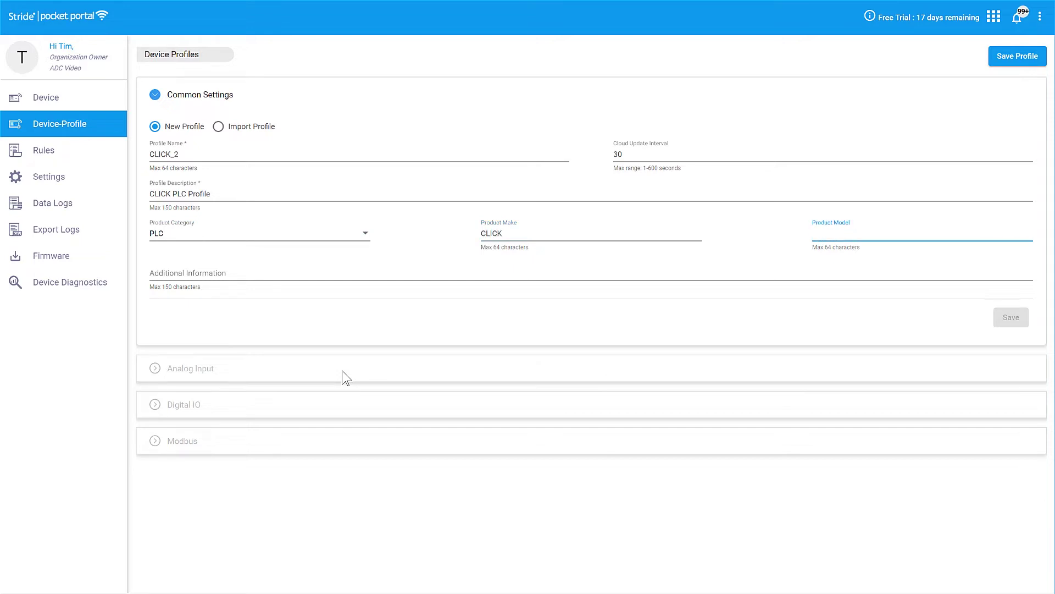
pyautogui.write('C0_12DRE_1_D')
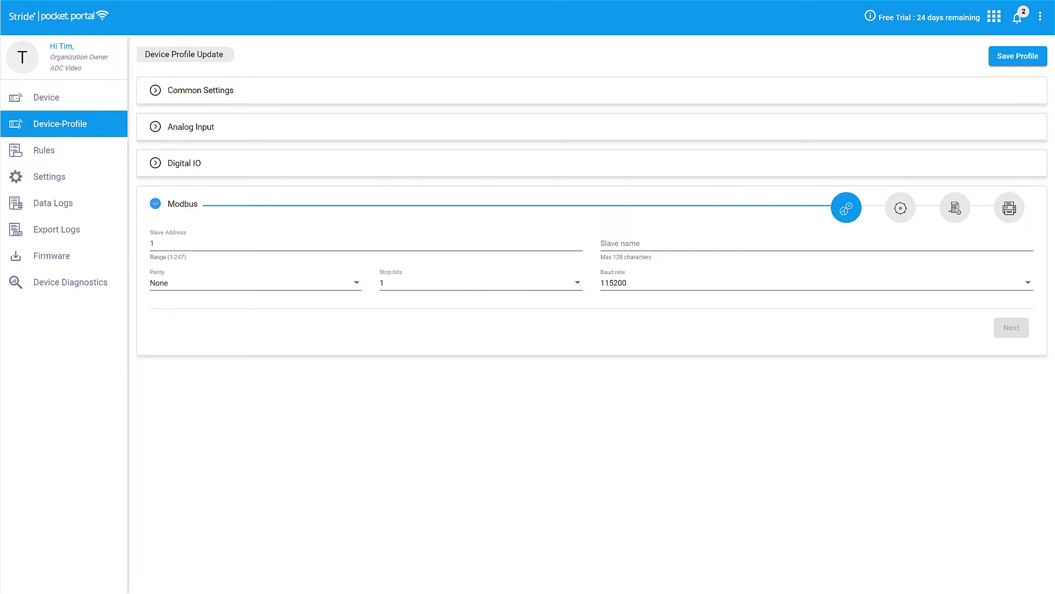
# Set the Modbus slave name to CLICK_REMOTE_PLC at 38400 baud and continue to point definition
pyautogui.click(607, 242)
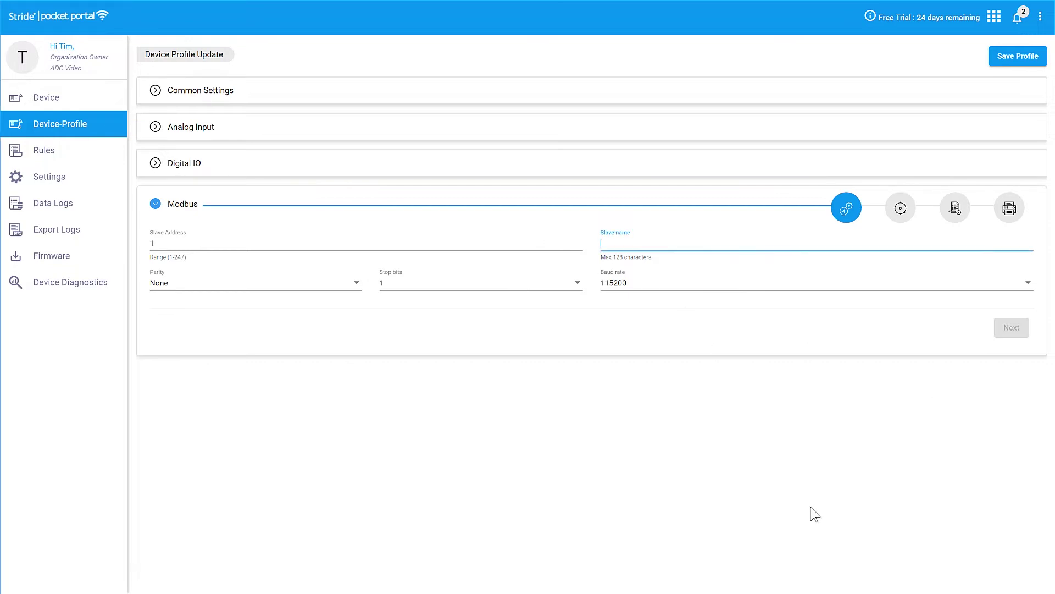
pyautogui.write('CLICK_')
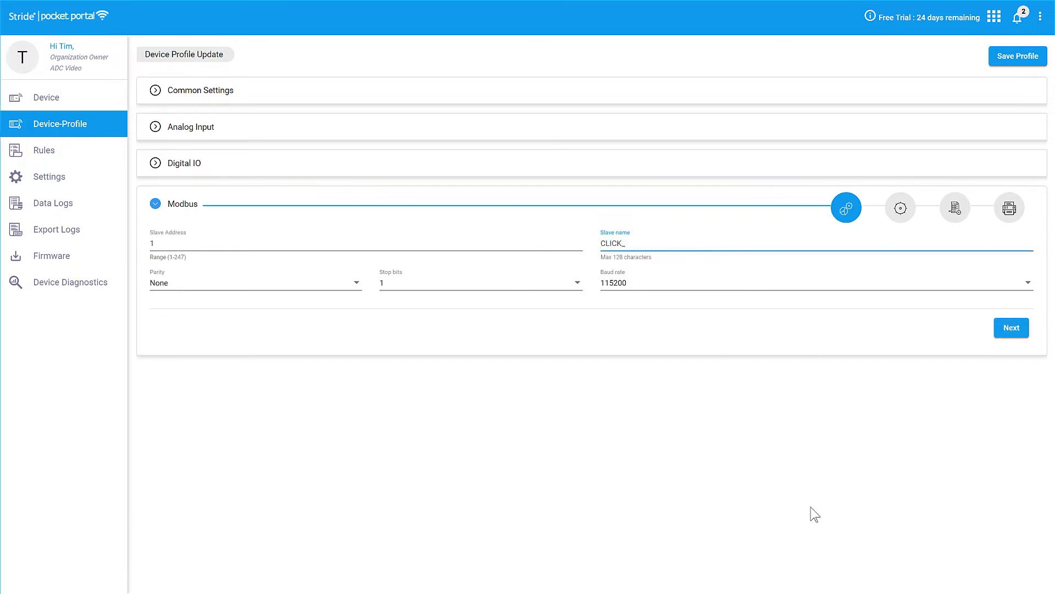
pyautogui.write('REMOTE_PLC')
pyautogui.click(862, 291)
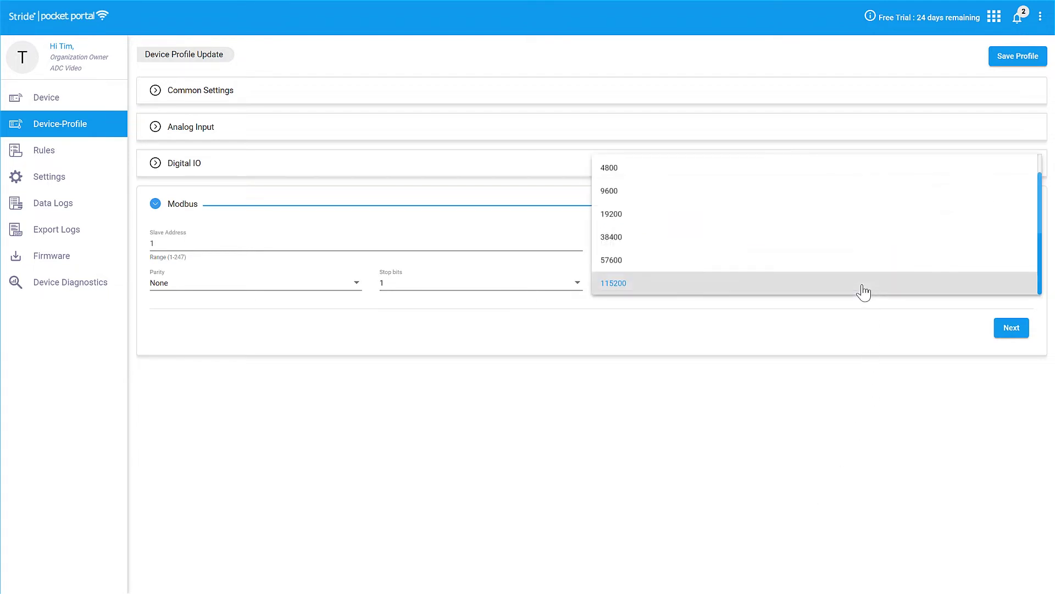
pyautogui.click(822, 238)
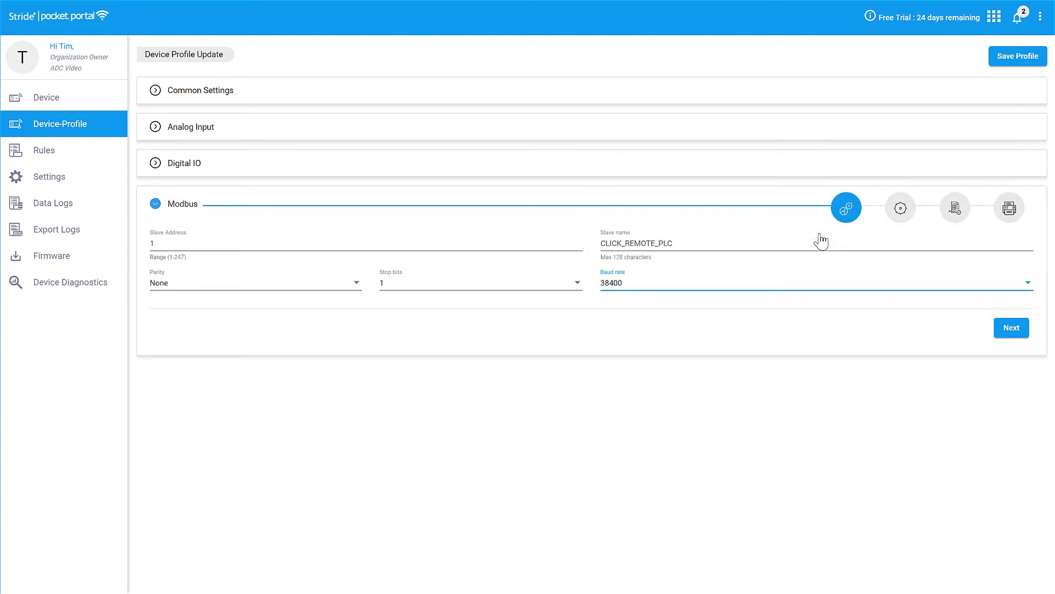
pyautogui.click(1011, 330)
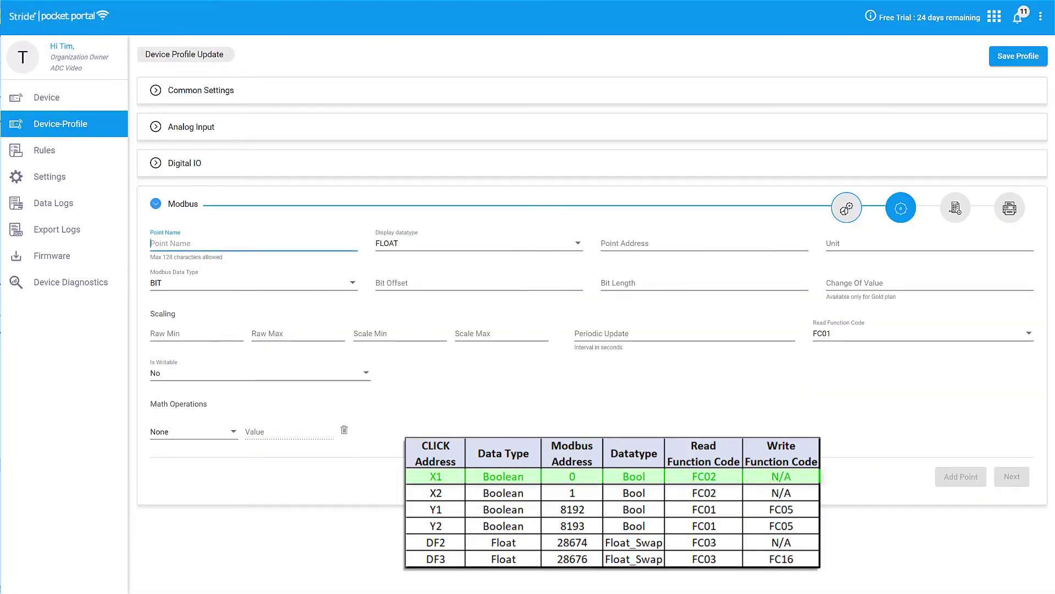
pyautogui.write('CLICK_')
pyautogui.write('X1')
# Define point CLICK_X1 as BOOL at address 0, read with function code FC02
pyautogui.press('Tab')
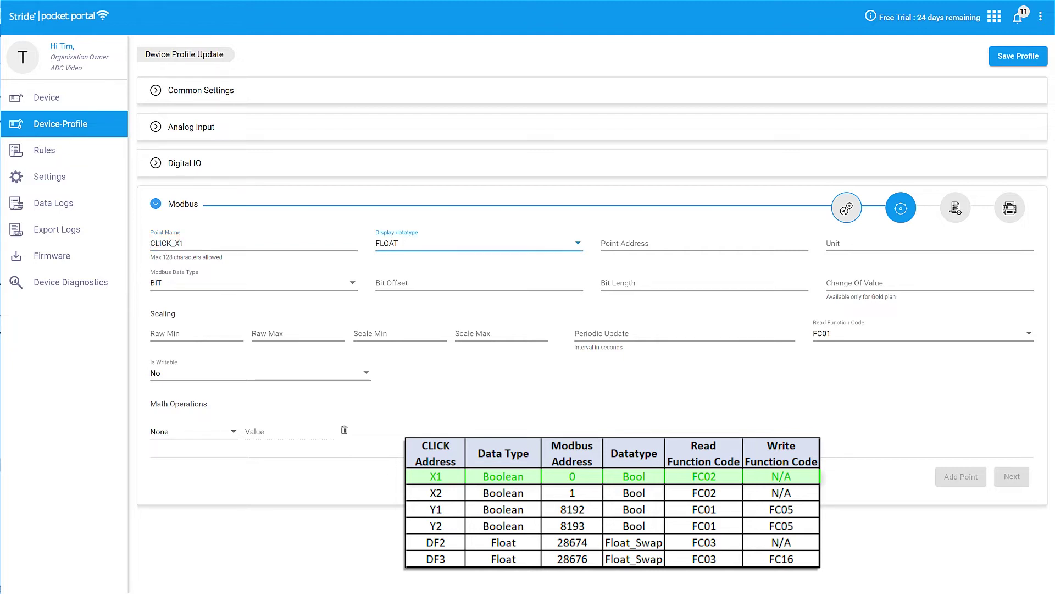
pyautogui.press('b')
pyautogui.press('Tab')
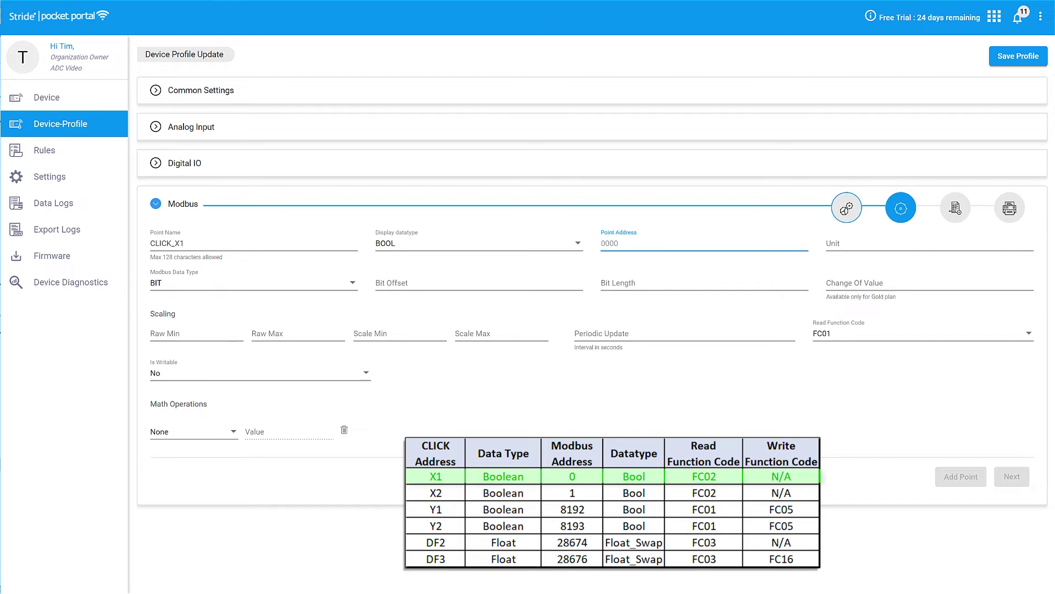
pyautogui.write('0')
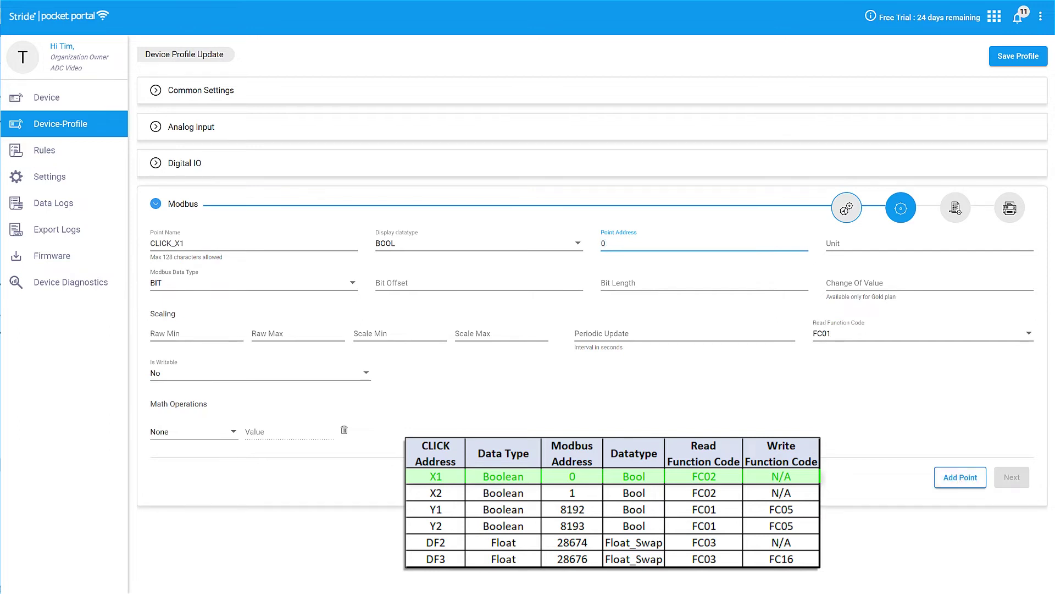
pyautogui.press('Tab')
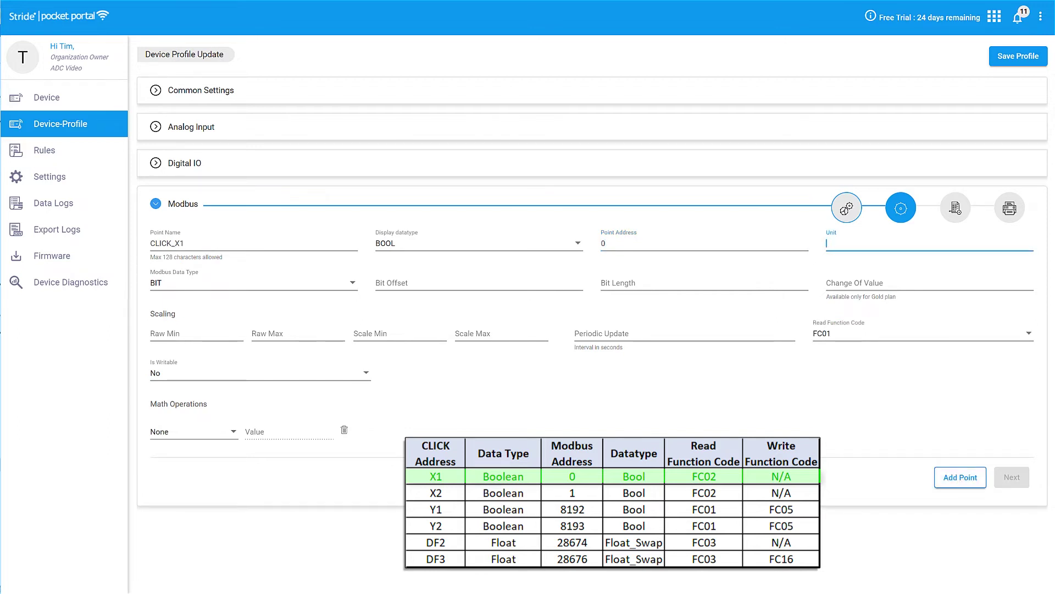
pyautogui.click(889, 340)
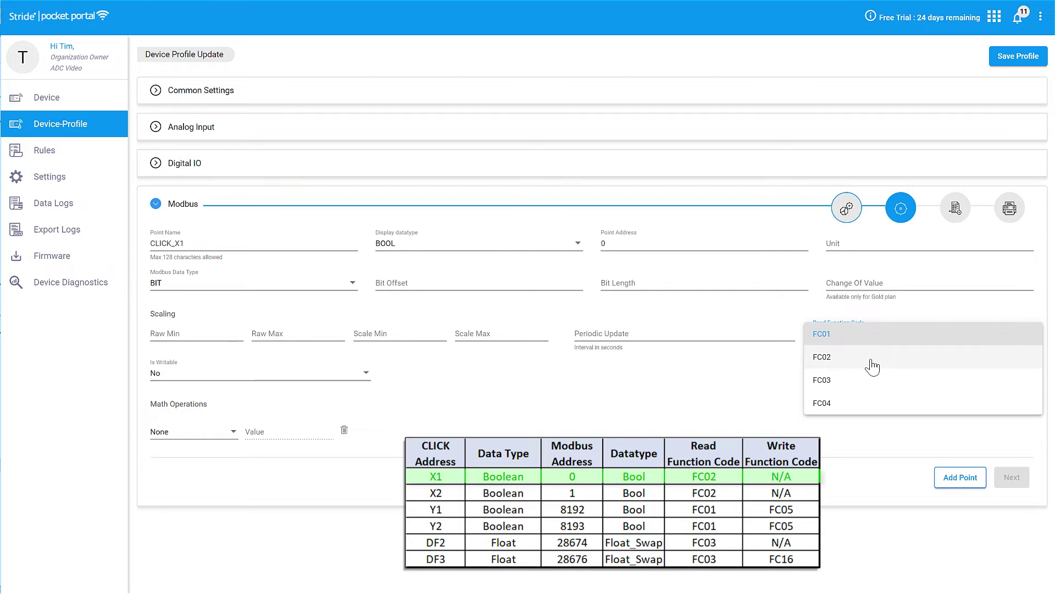
pyautogui.click(873, 366)
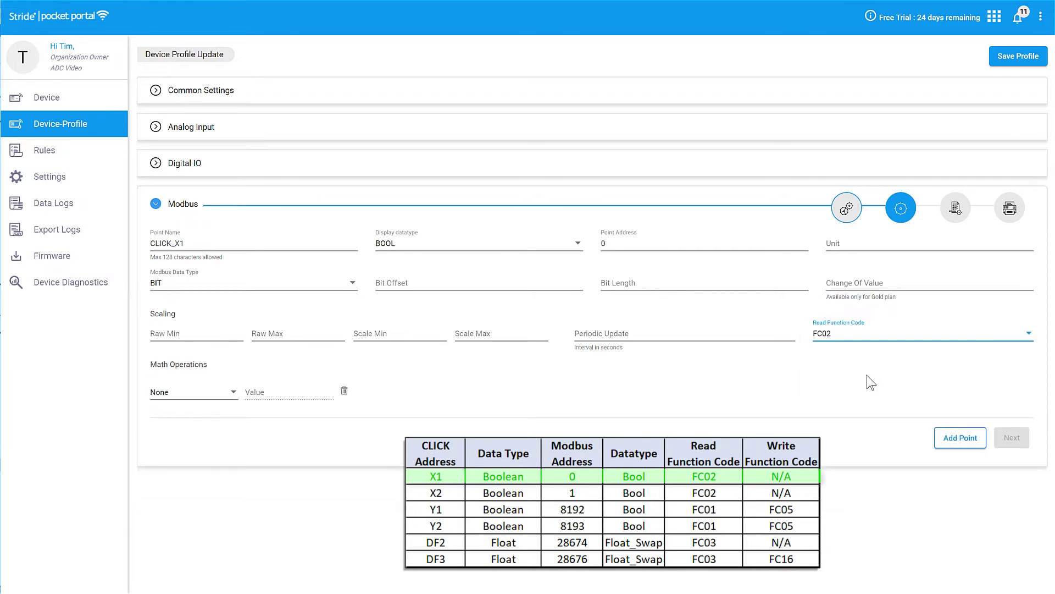
# Set change of value 1 and 60-second periodic update, then add CLICK_X1 to the profile
pyautogui.click(874, 282)
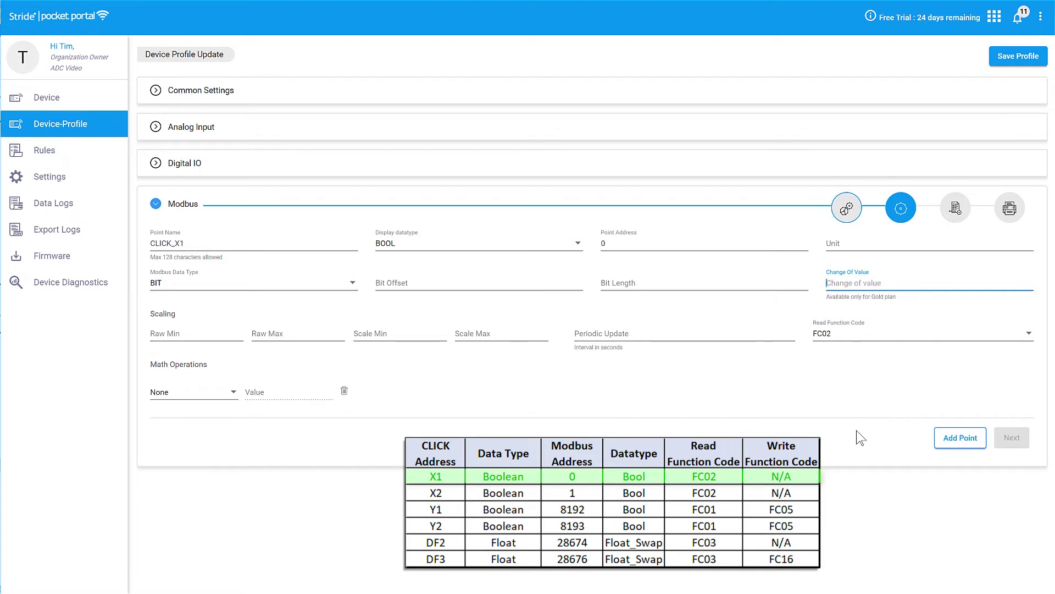
pyautogui.write('1')
pyautogui.press('Tab')
pyautogui.press('Tab')
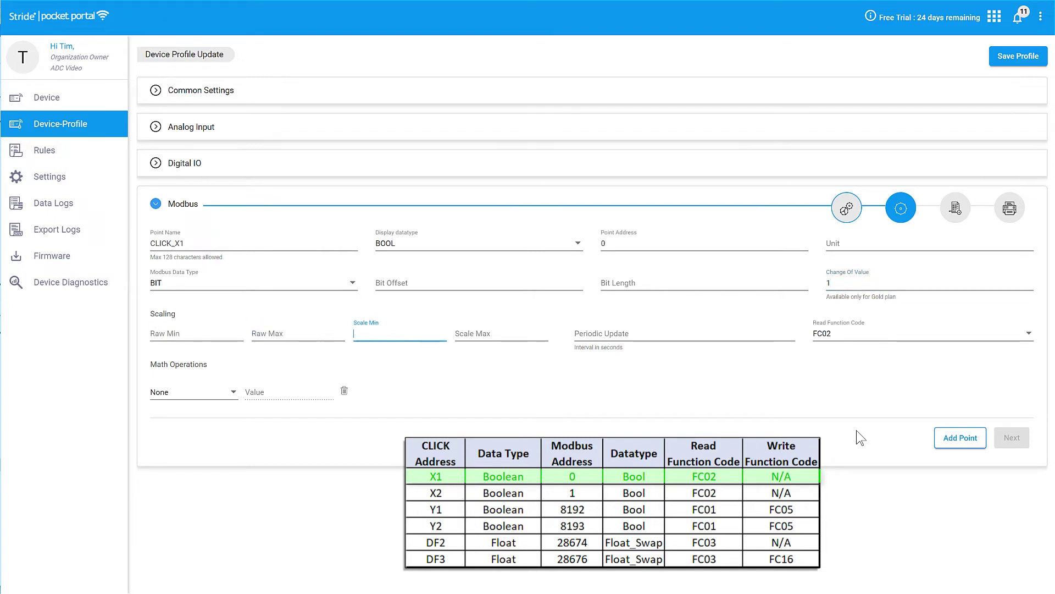
pyautogui.press('Tab')
pyautogui.press('Tab')
pyautogui.write('6')
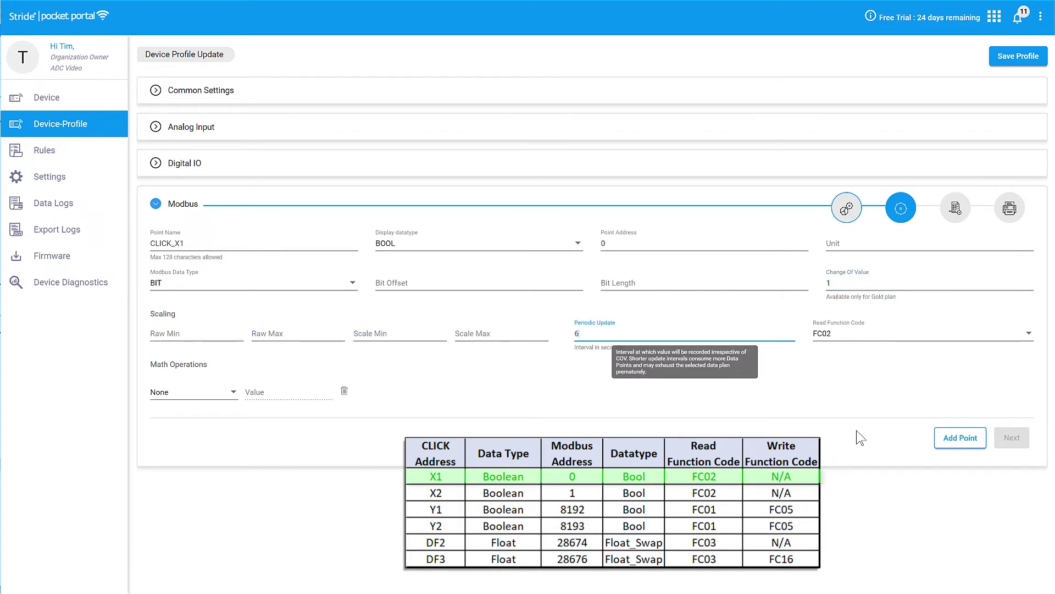
pyautogui.write('0')
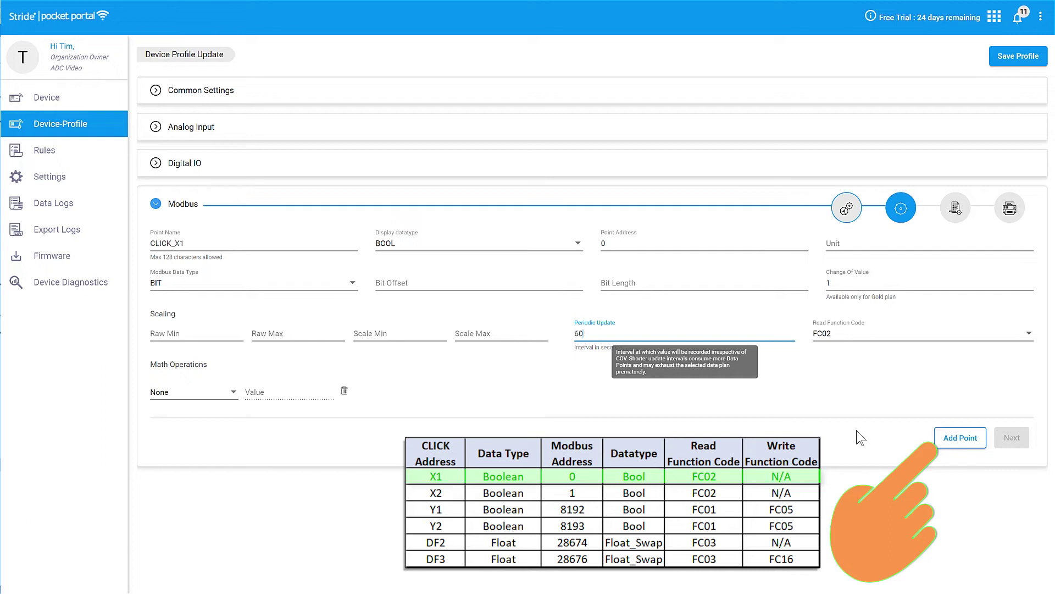
pyautogui.click(959, 438)
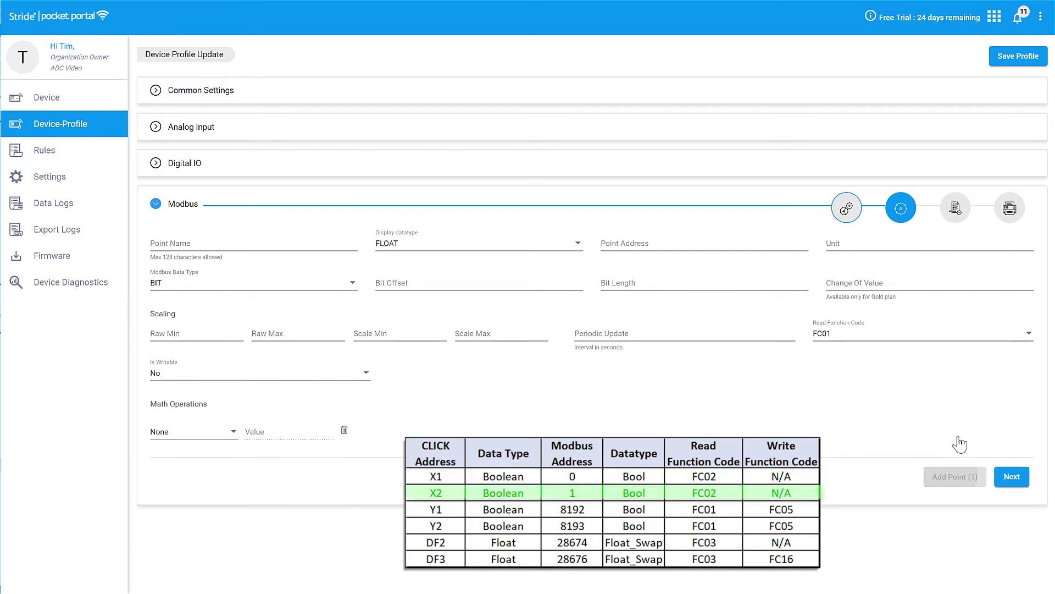
# Add point CLICK_X2: BOOL, address 1, change of value 1, 60-second updates, read FC02
pyautogui.click(346, 247)
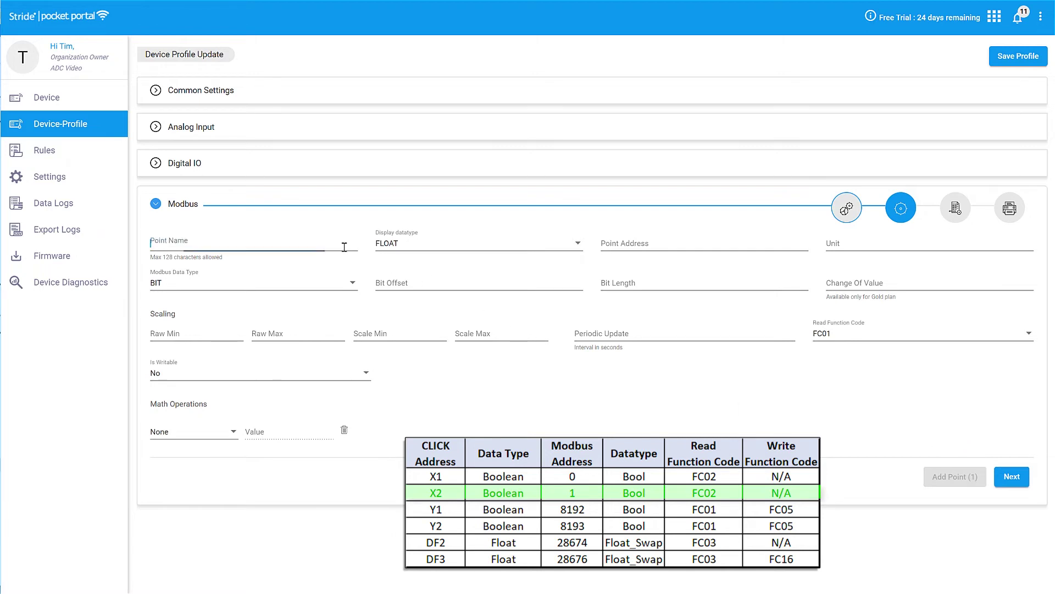
pyautogui.write('CLICK')
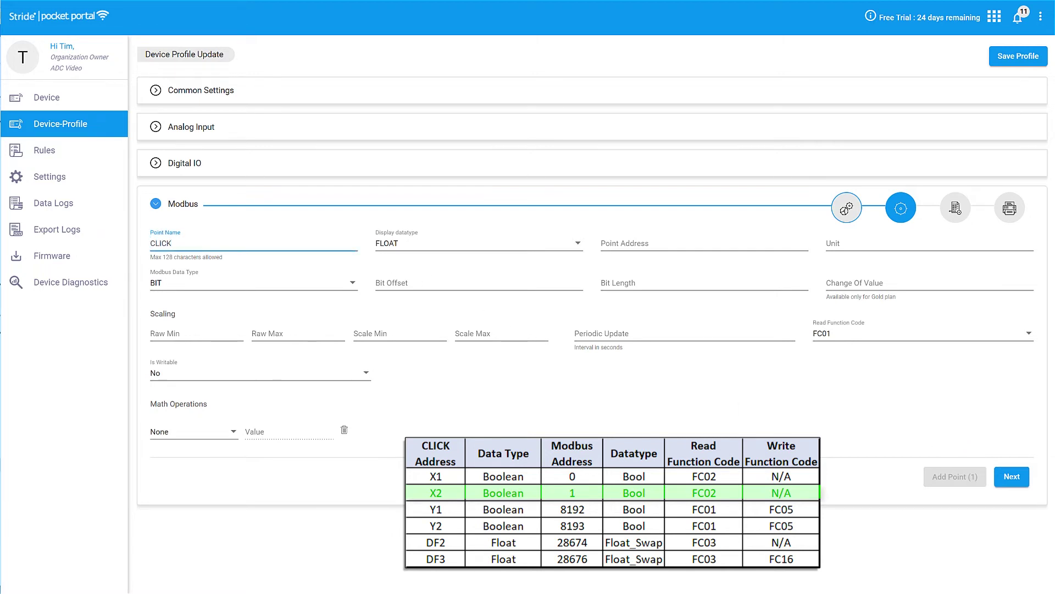
pyautogui.write('_X2')
pyautogui.press('Tab')
pyautogui.press('b')
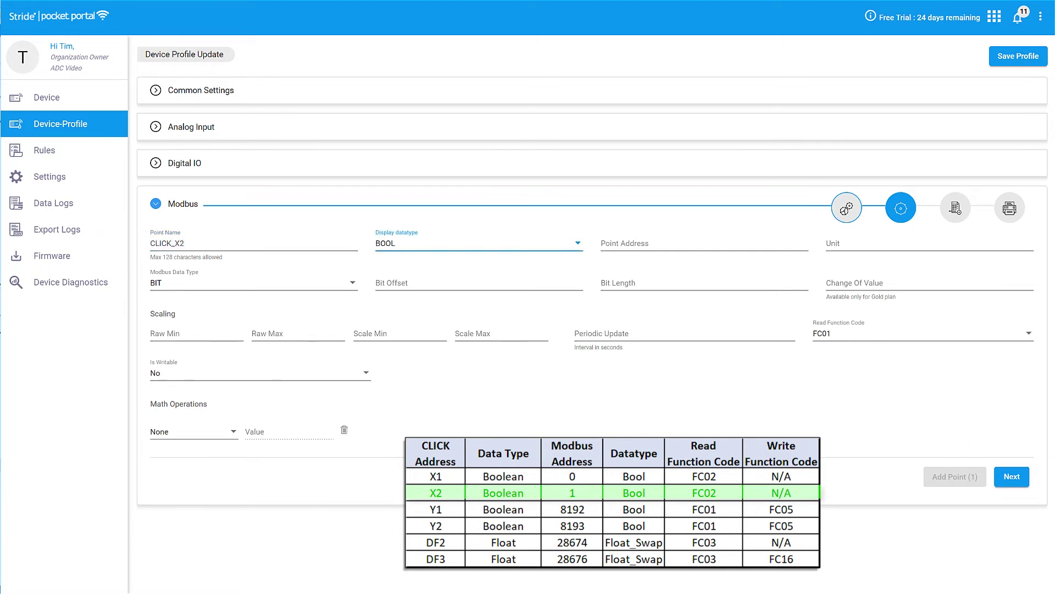
pyautogui.press('Tab')
pyautogui.write('1')
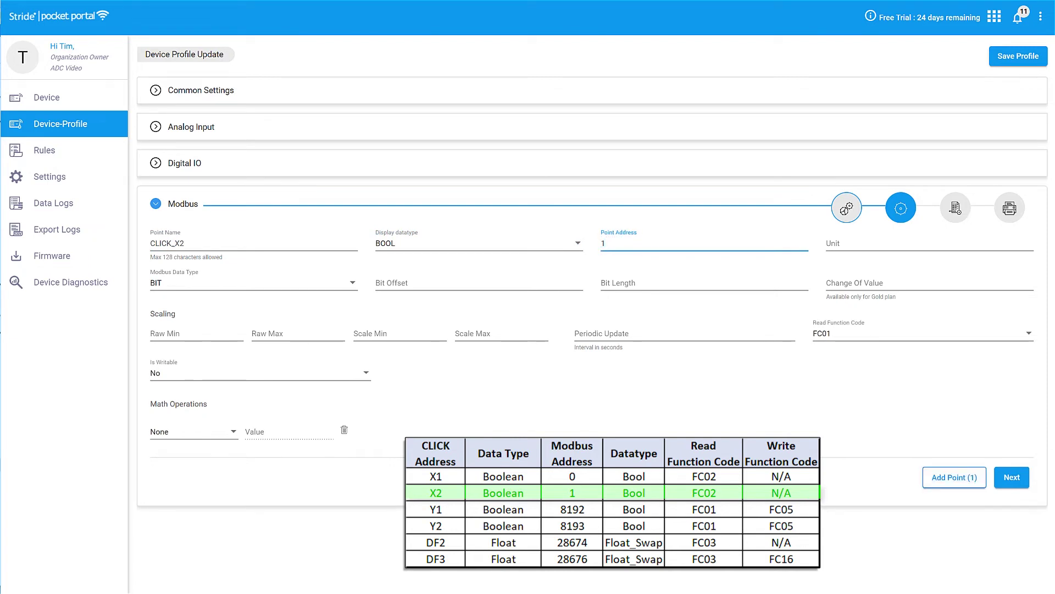
pyautogui.press('Tab')
pyautogui.press('Tab')
pyautogui.press('Tab')
pyautogui.press('Tab')
pyautogui.press('Tab')
pyautogui.write('1')
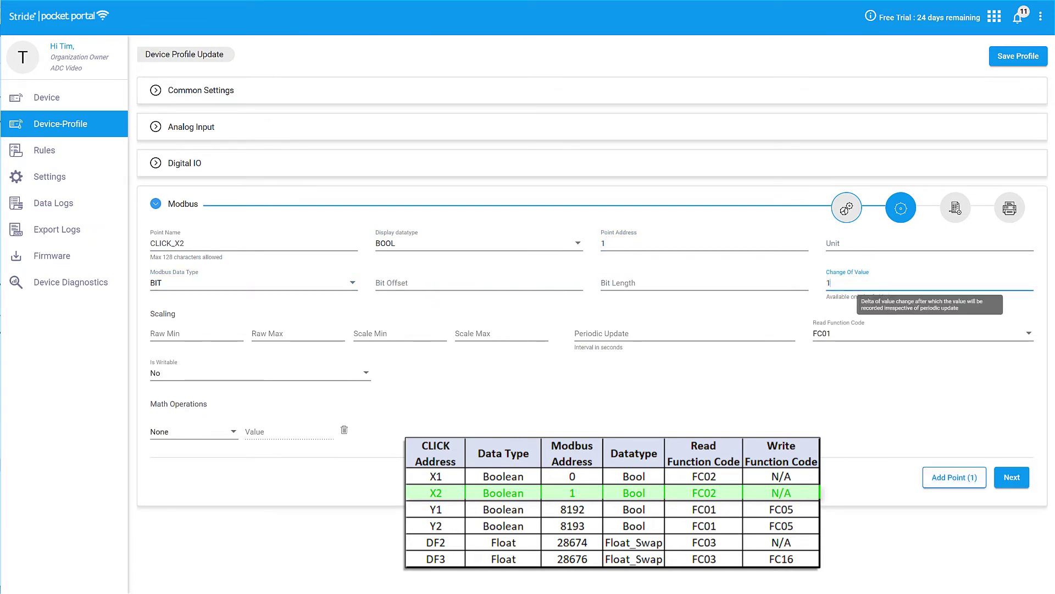
pyautogui.press('Tab')
pyautogui.press('Tab')
pyautogui.press('Tab')
pyautogui.press('Tab')
pyautogui.press('Tab')
pyautogui.write('60')
pyautogui.press('Tab')
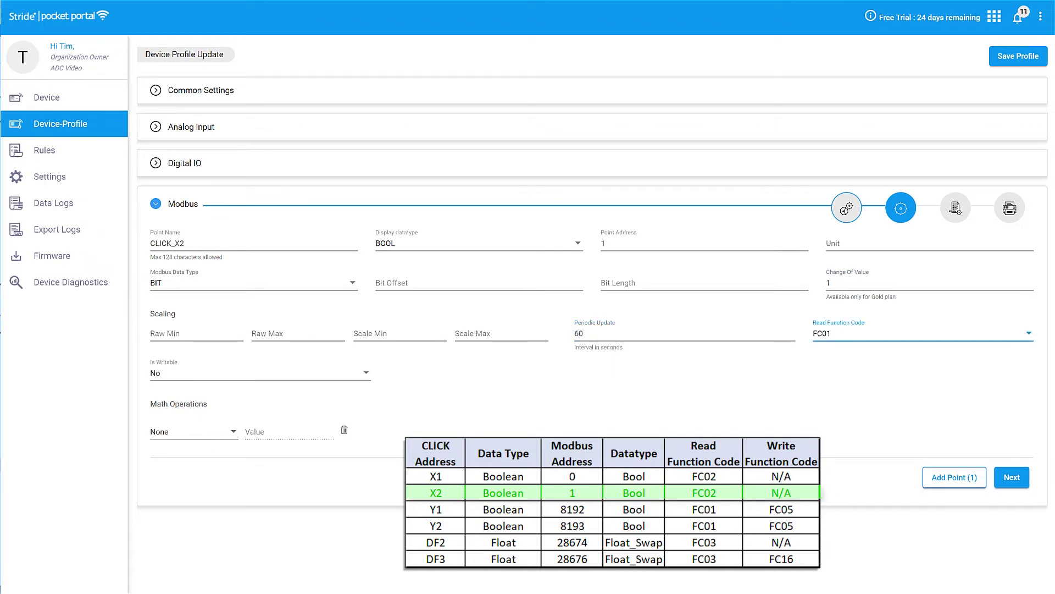
pyautogui.press('Down')
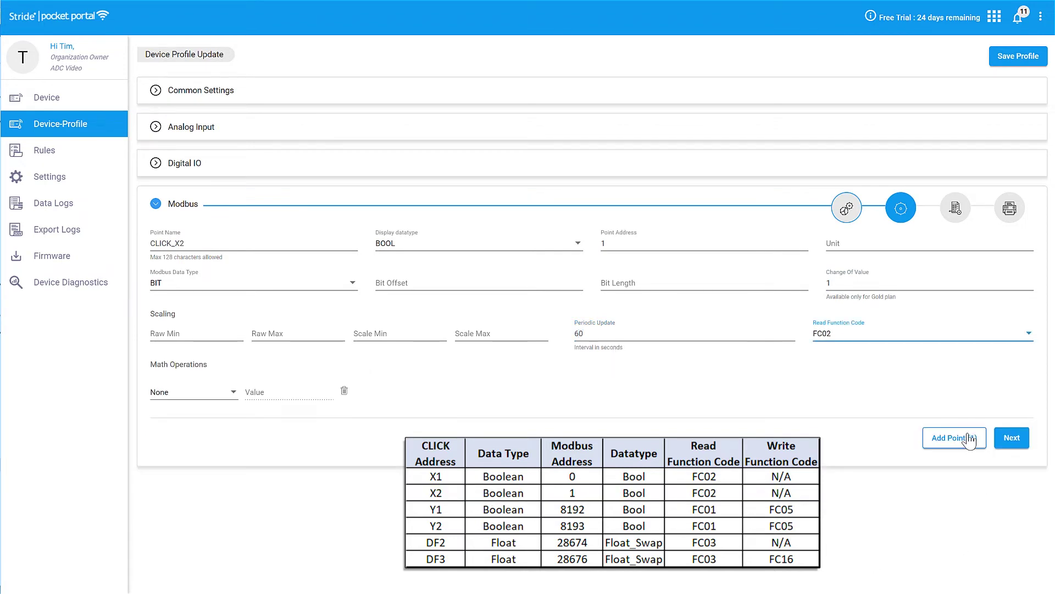
pyautogui.click(957, 437)
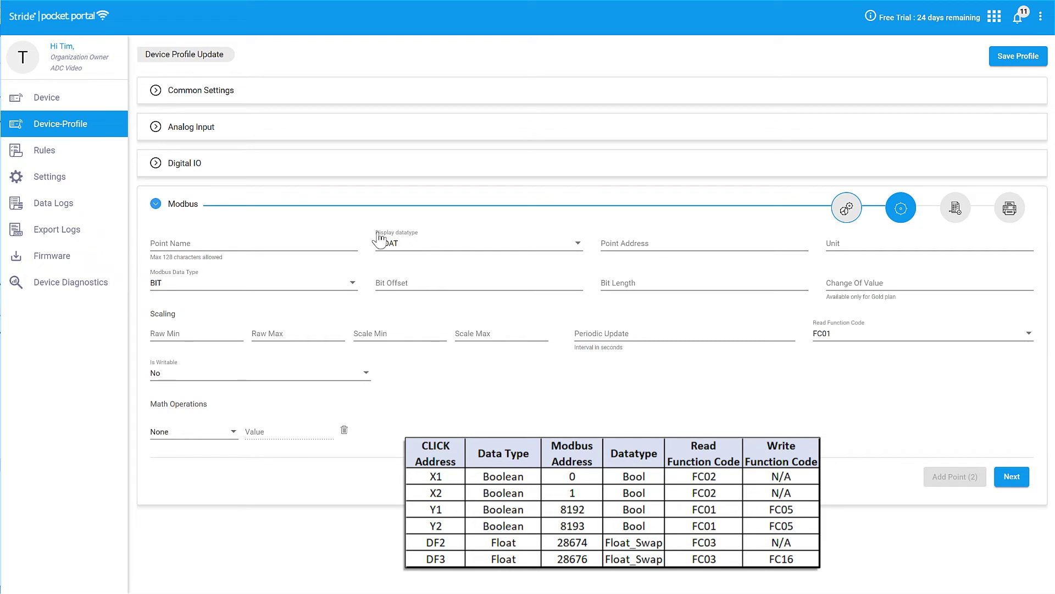
# Define point CLICK_Y1 as BOOL at address 8192 with change of value 1 and 60-second updates
pyautogui.click(326, 243)
pyautogui.write('CLICK_')
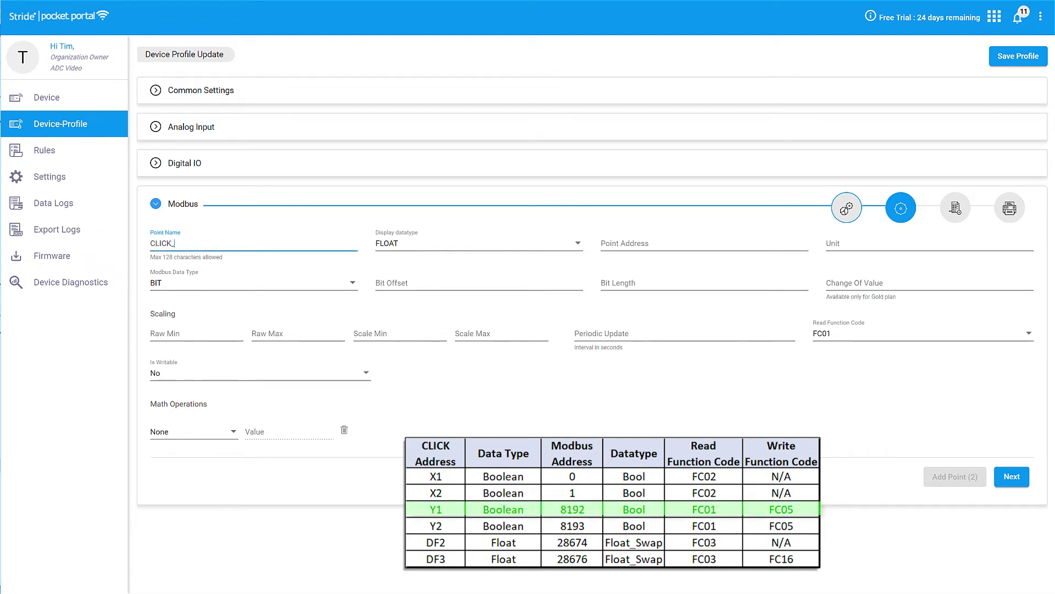
pyautogui.write('Y1')
pyautogui.press('Tab')
pyautogui.press('b')
pyautogui.press('Tab')
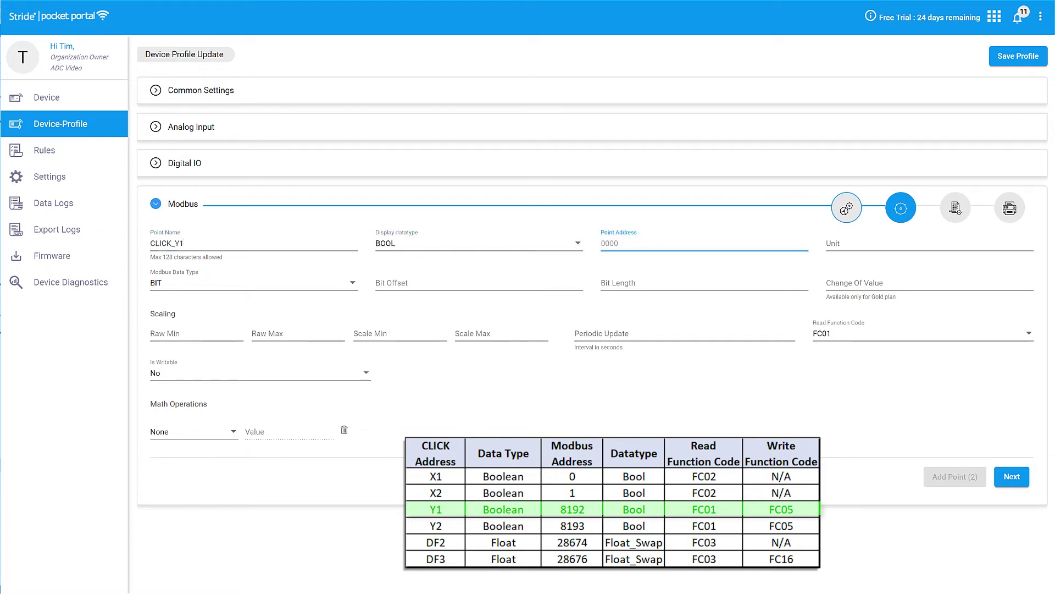
pyautogui.write('8192')
pyautogui.press('Tab')
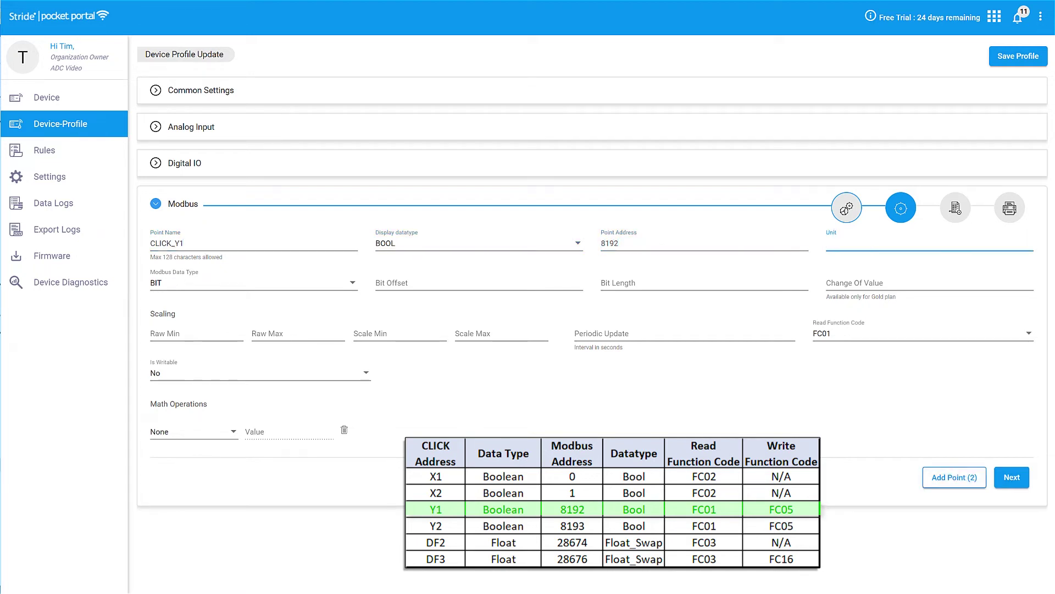
pyautogui.press('Tab')
pyautogui.press('Tab')
pyautogui.press('Tab')
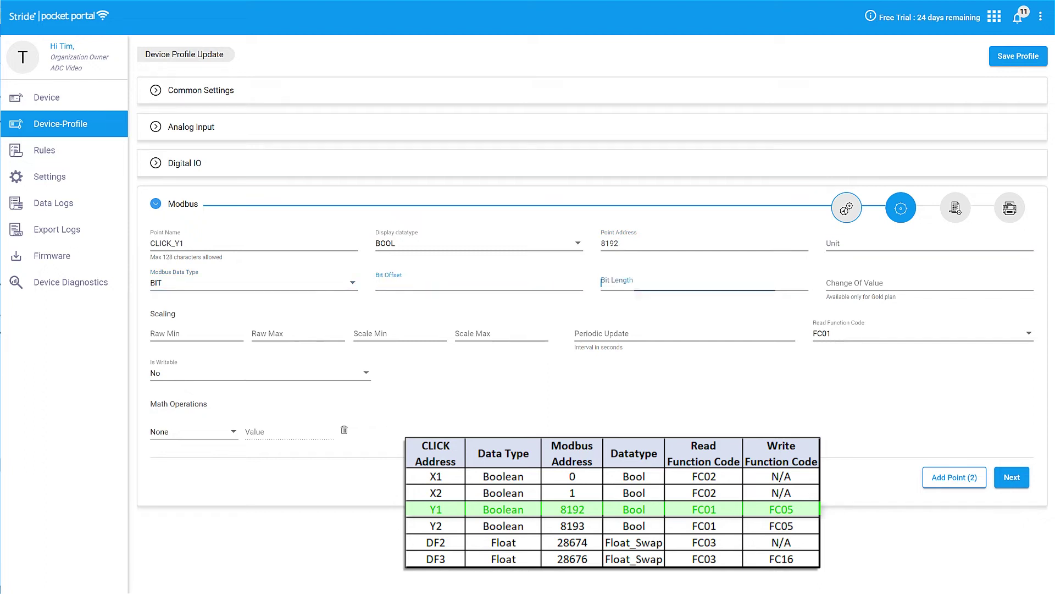
pyautogui.press('Tab')
pyautogui.write('1')
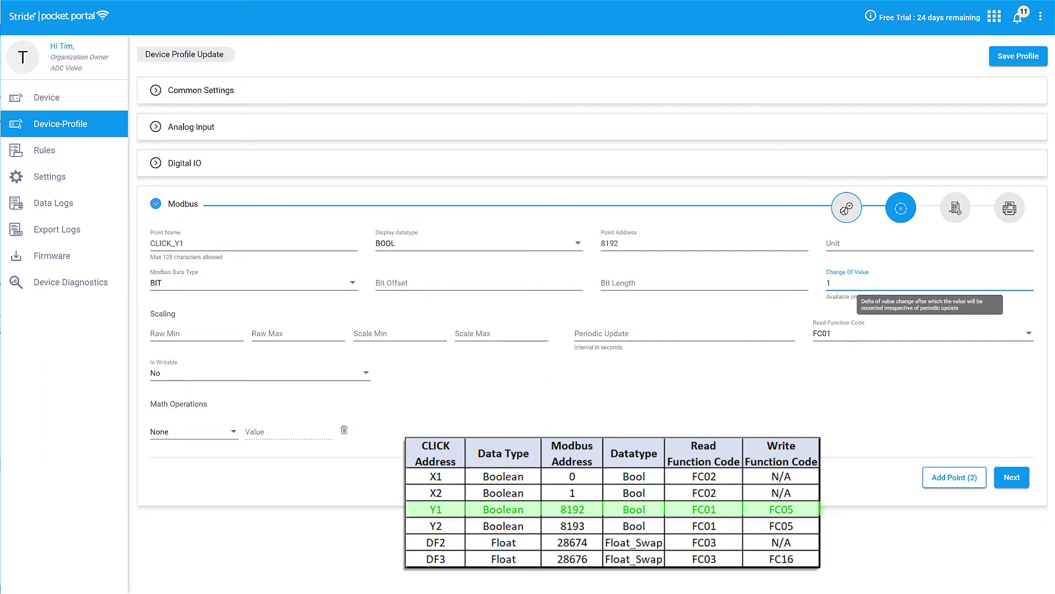
pyautogui.press('Tab')
pyautogui.press('Tab')
pyautogui.press('Tab')
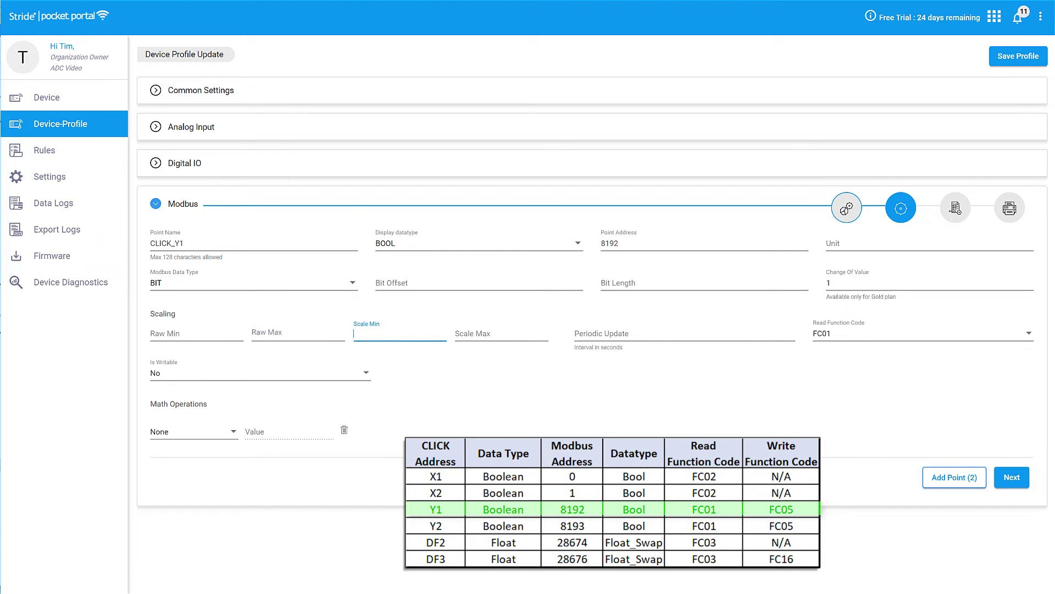
pyautogui.press('Tab')
pyautogui.press('Tab')
pyautogui.write('60')
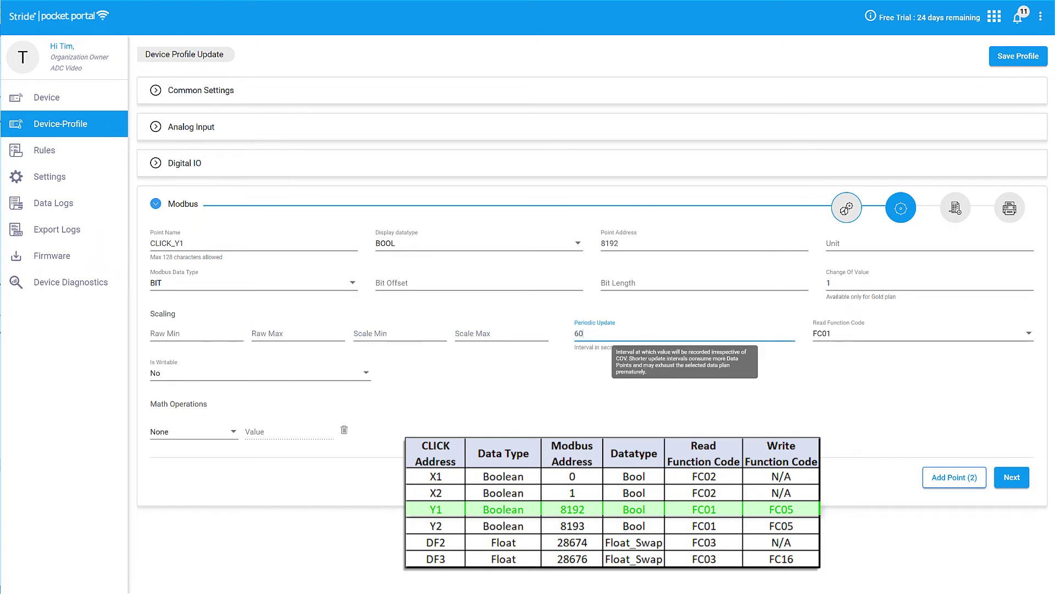
pyautogui.press('Tab')
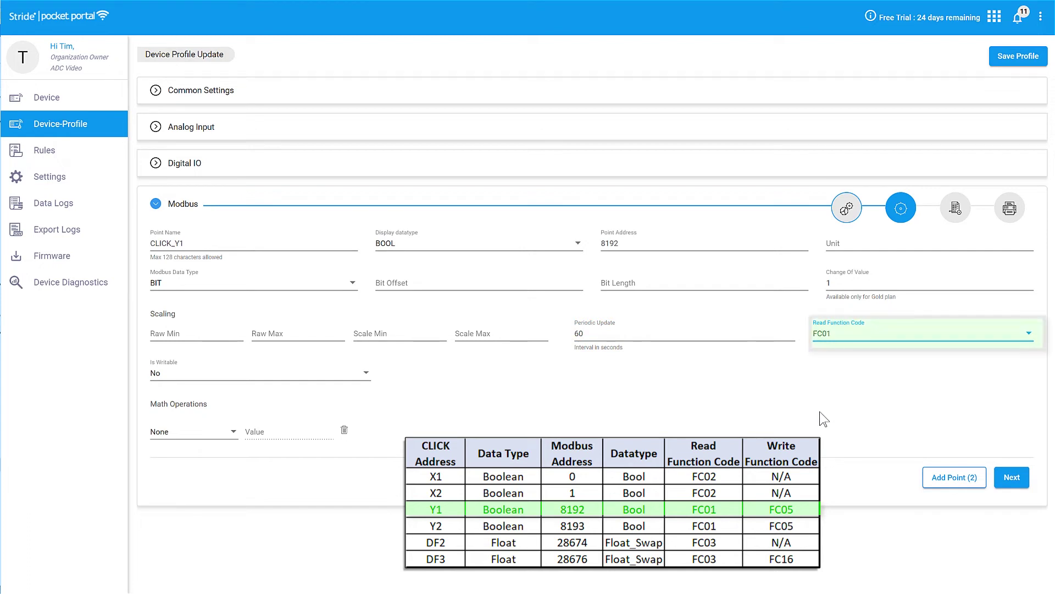
# Make CLICK_Y1 writable (read FC01, write FC05) and add it to the profile
pyautogui.click(360, 373)
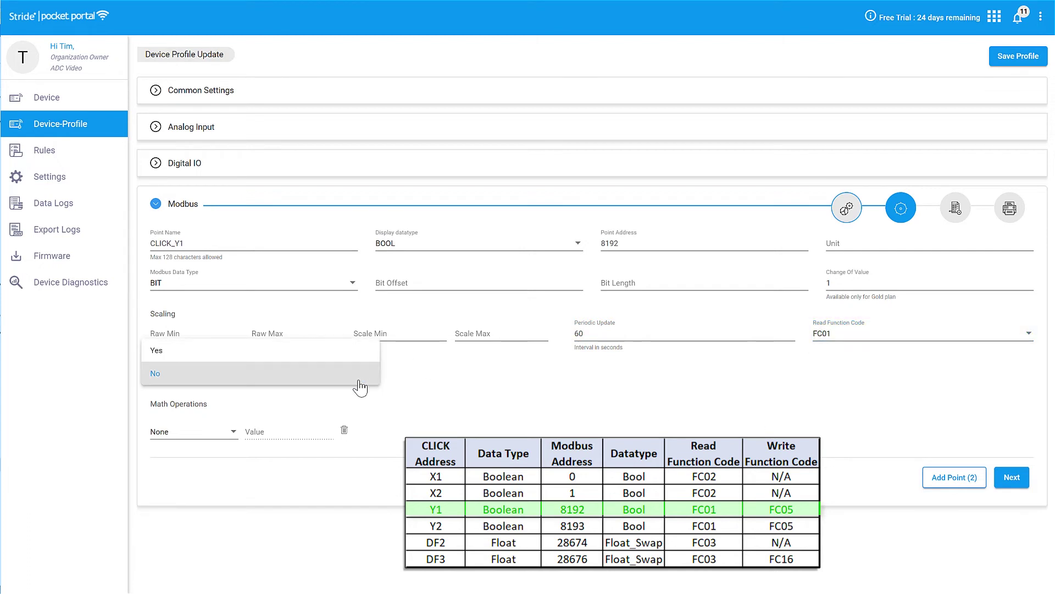
pyautogui.click(330, 348)
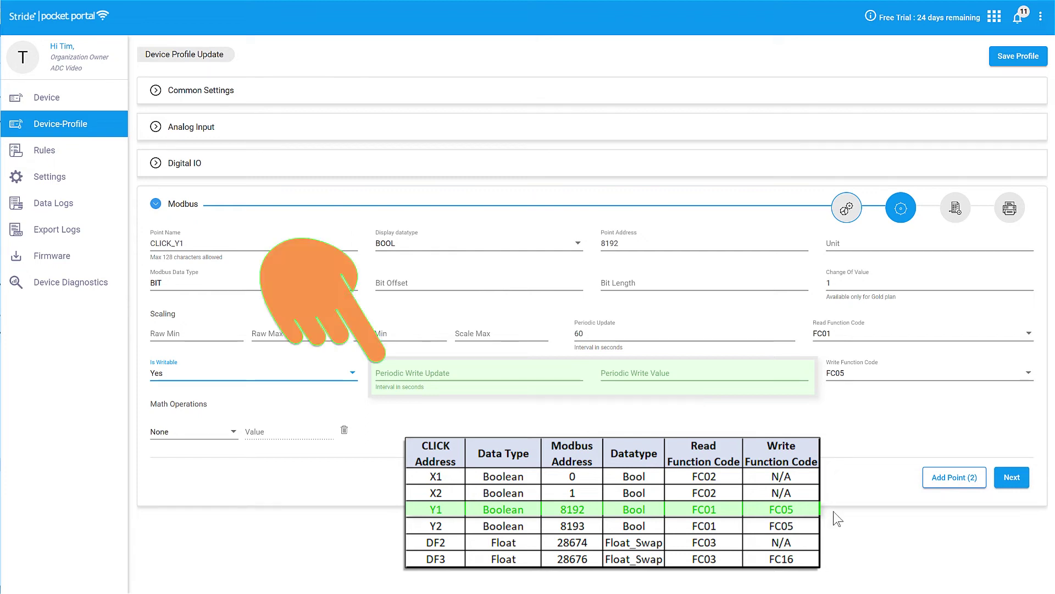
pyautogui.click(970, 487)
# Define point CLICK_Y2 as BOOL at address 8193 with change of value 1 and 60-second updates
pyautogui.click(276, 243)
pyautogui.write('CLICK_')
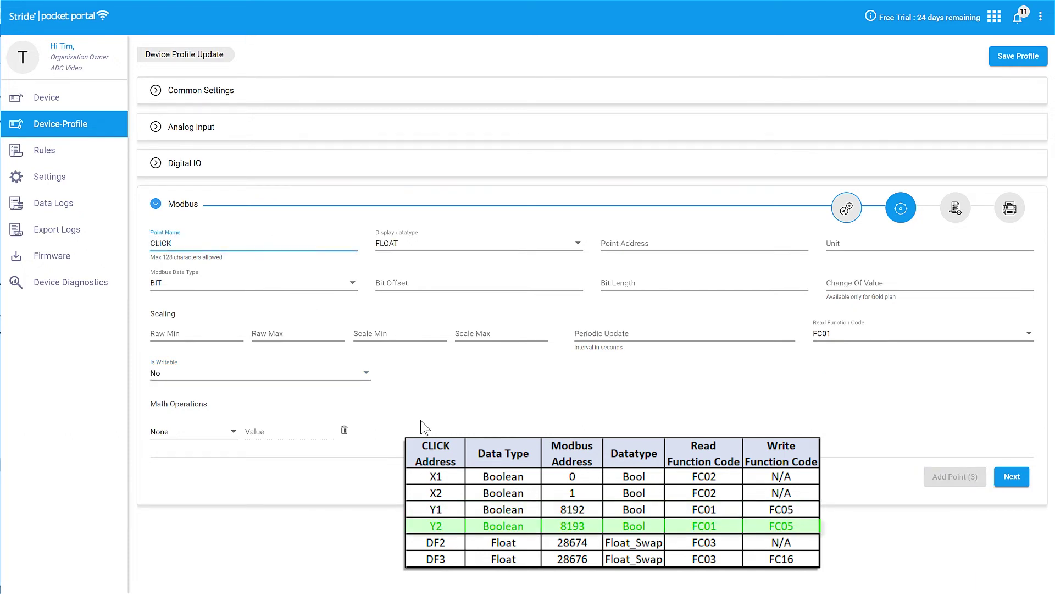
pyautogui.write('Y2')
pyautogui.press('Tab')
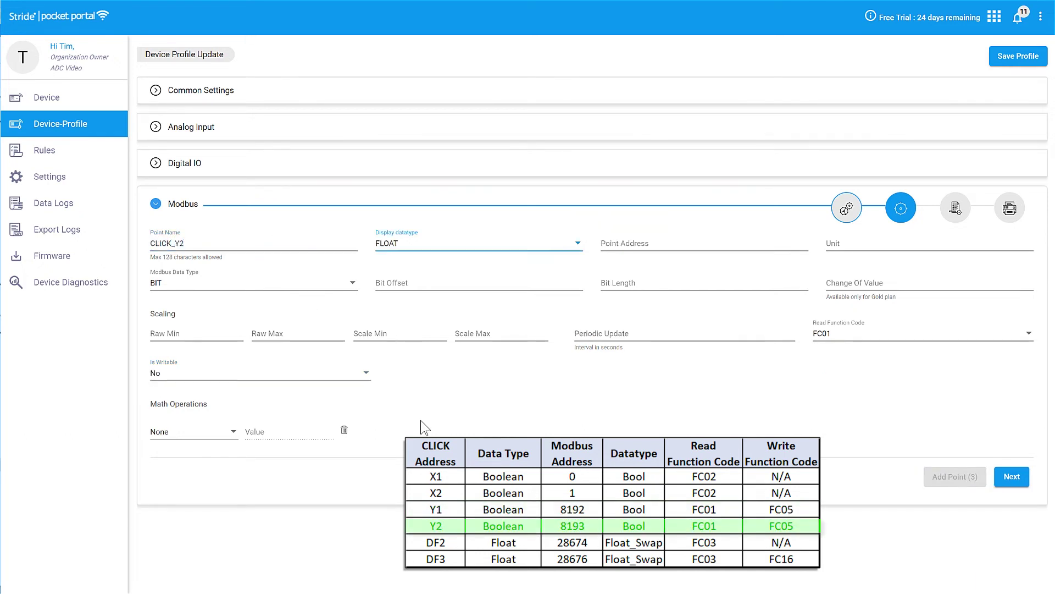
pyautogui.press('b')
pyautogui.press('Tab')
pyautogui.write('8193')
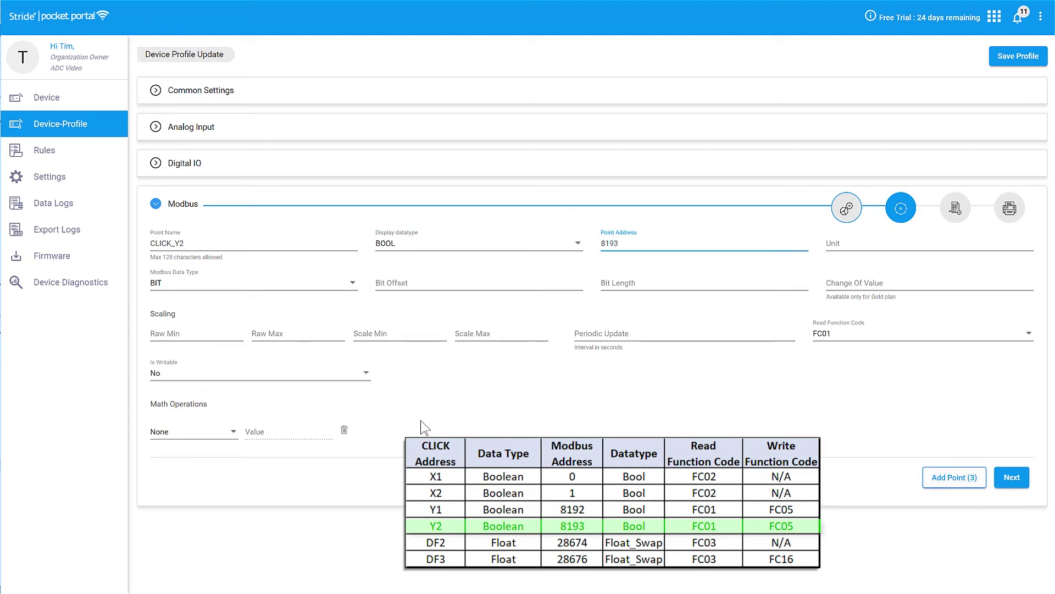
pyautogui.press('Tab')
pyautogui.press('Tab')
pyautogui.press('Tab')
pyautogui.press('Tab')
pyautogui.press('Tab')
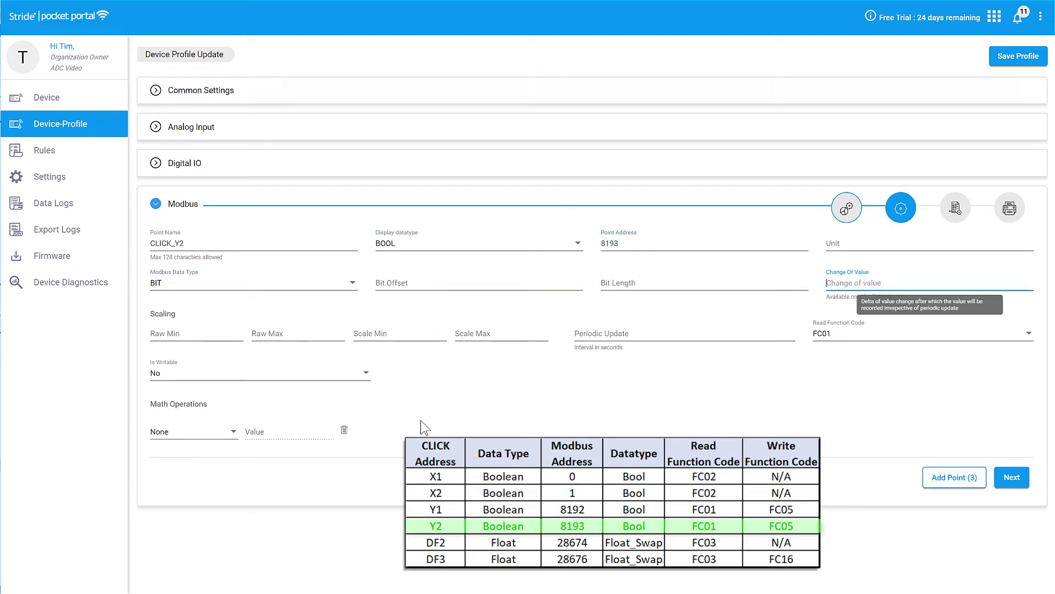
pyautogui.write('1')
pyautogui.press('Tab')
pyautogui.press('Tab')
pyautogui.press('Tab')
pyautogui.press('Tab')
pyautogui.press('Tab')
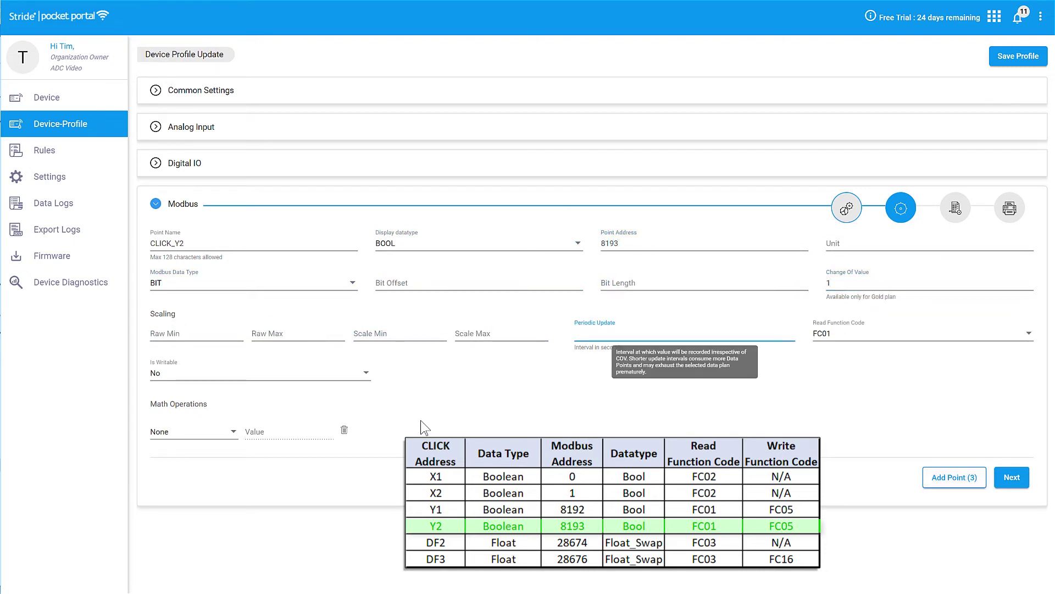
pyautogui.write('60')
pyautogui.press('Tab')
# Make CLICK_Y2 writable and add it to the profile as the fourth point
pyautogui.click(366, 373)
pyautogui.click(363, 353)
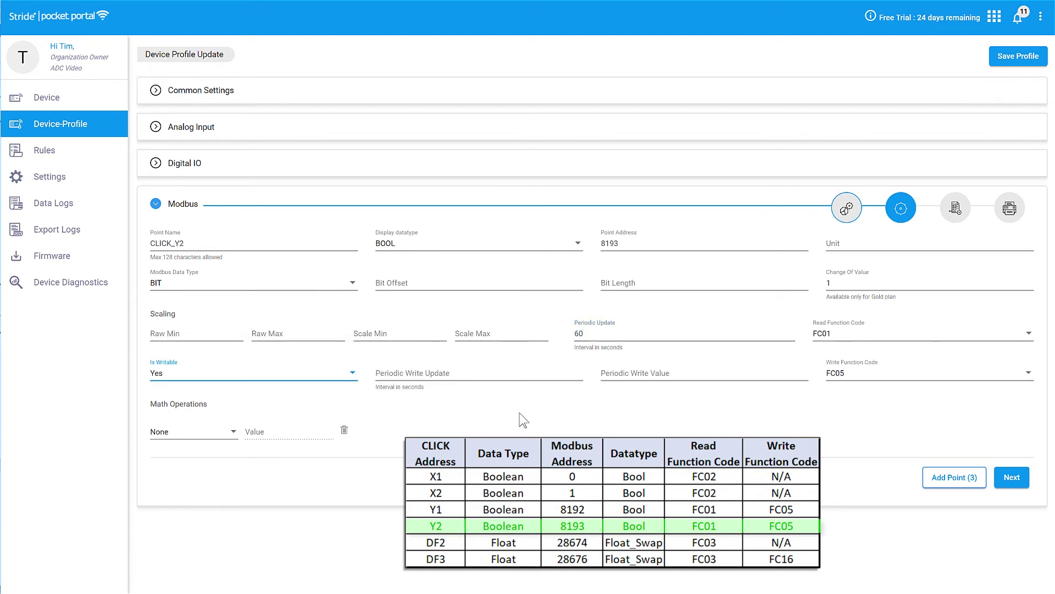
pyautogui.click(944, 481)
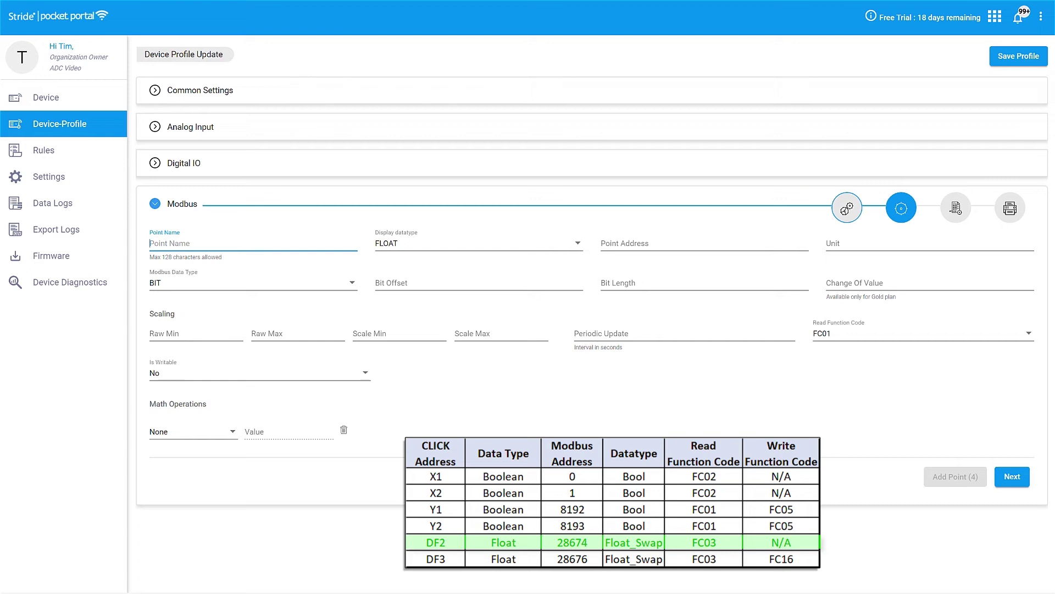
pyautogui.write('CLICK_DF')
pyautogui.write('2')
# Add point CLICK_DF2: address 28674, FLOAT_SWAP, 60-second updates, read FC03
pyautogui.press('Tab')
pyautogui.write('28')
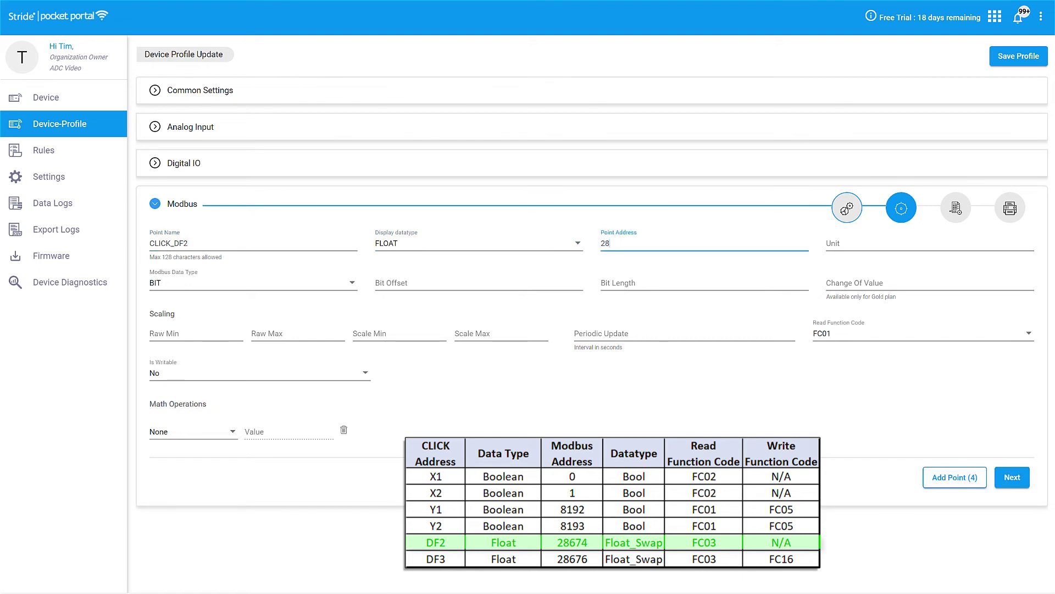
pyautogui.write('674')
pyautogui.press('Tab')
pyautogui.press('Tab')
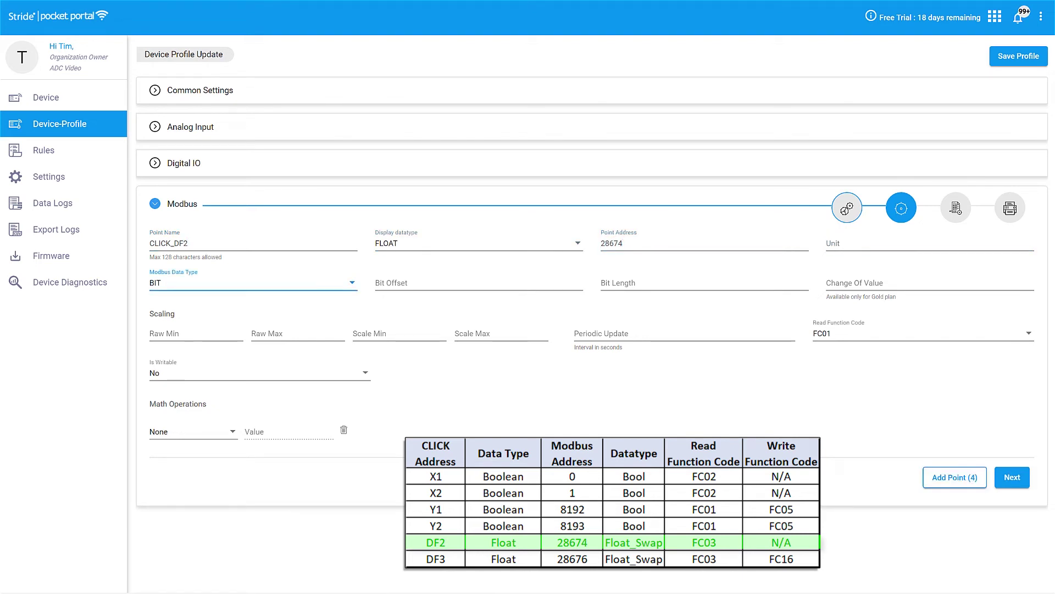
pyautogui.press('Down')
pyautogui.press('Down')
pyautogui.press('Down')
pyautogui.press('Tab')
pyautogui.press('Tab')
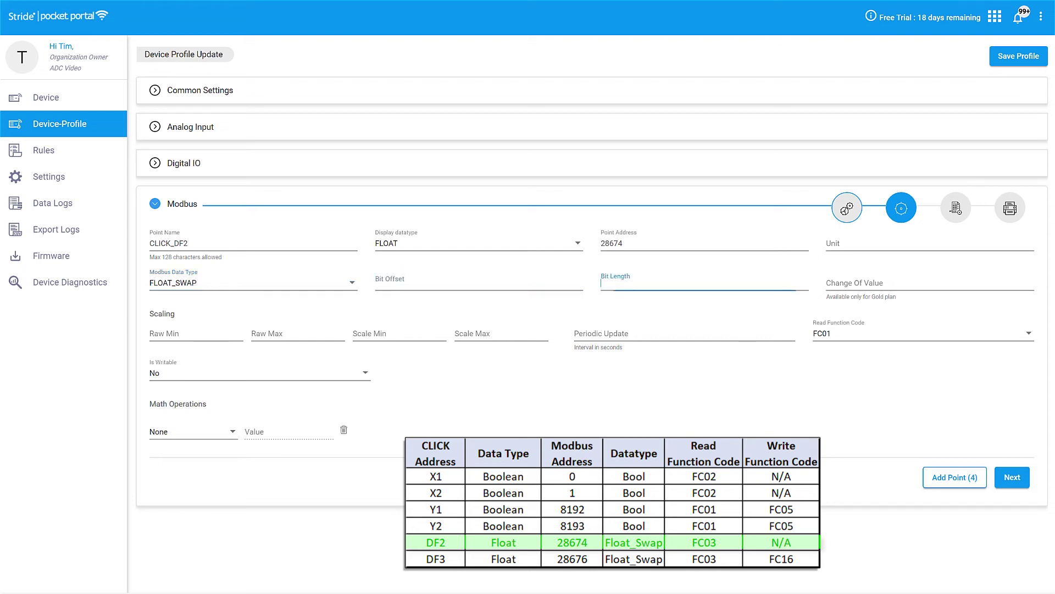
pyautogui.press('Tab')
pyautogui.press('Tab')
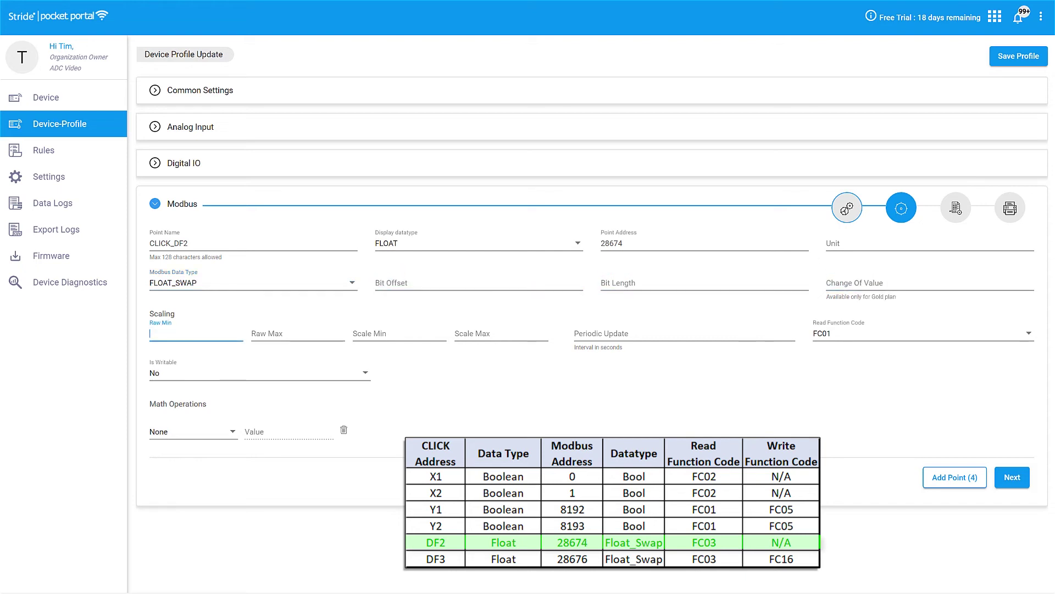
pyautogui.click(664, 340)
pyautogui.write('60')
pyautogui.press('Tab')
pyautogui.press('Down')
pyautogui.press('Down')
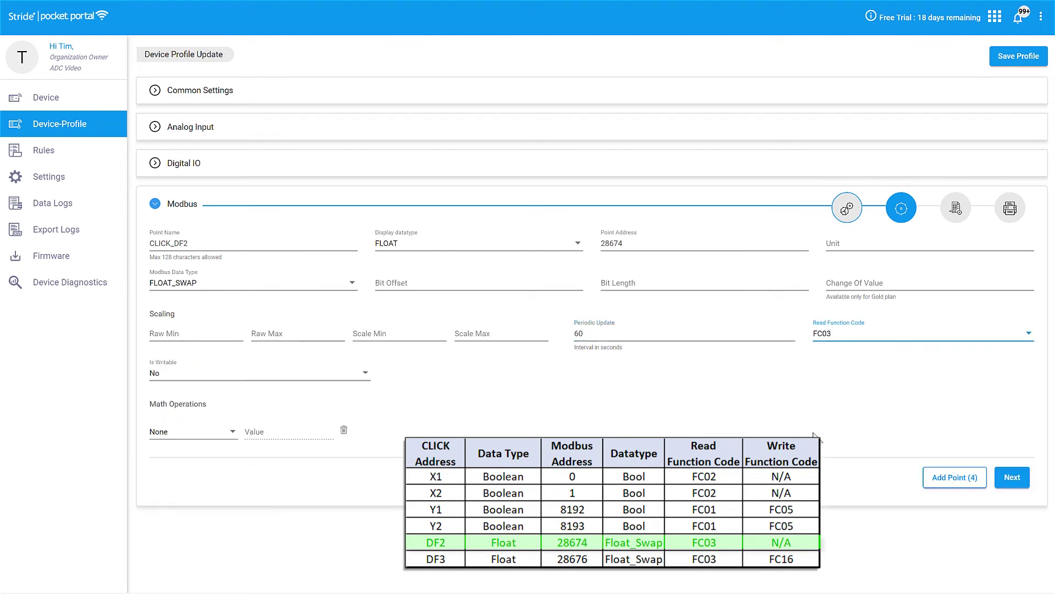
pyautogui.click(966, 480)
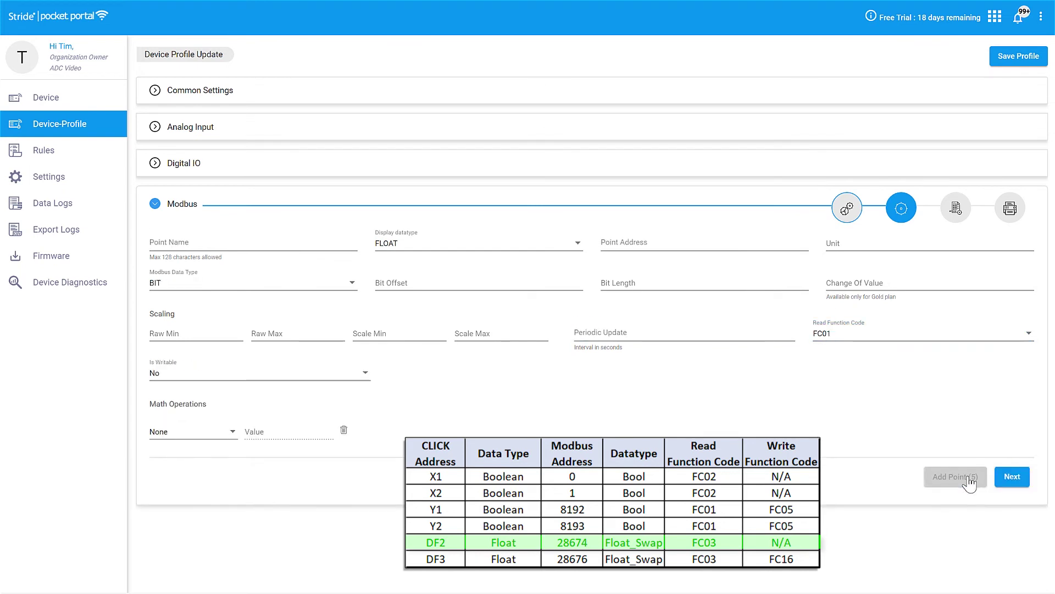
# Define point CLICK_DF3 at address 28676 as FLOAT_SWAP with 60-second updates and read FC03
pyautogui.click(262, 245)
pyautogui.write('CLICK_')
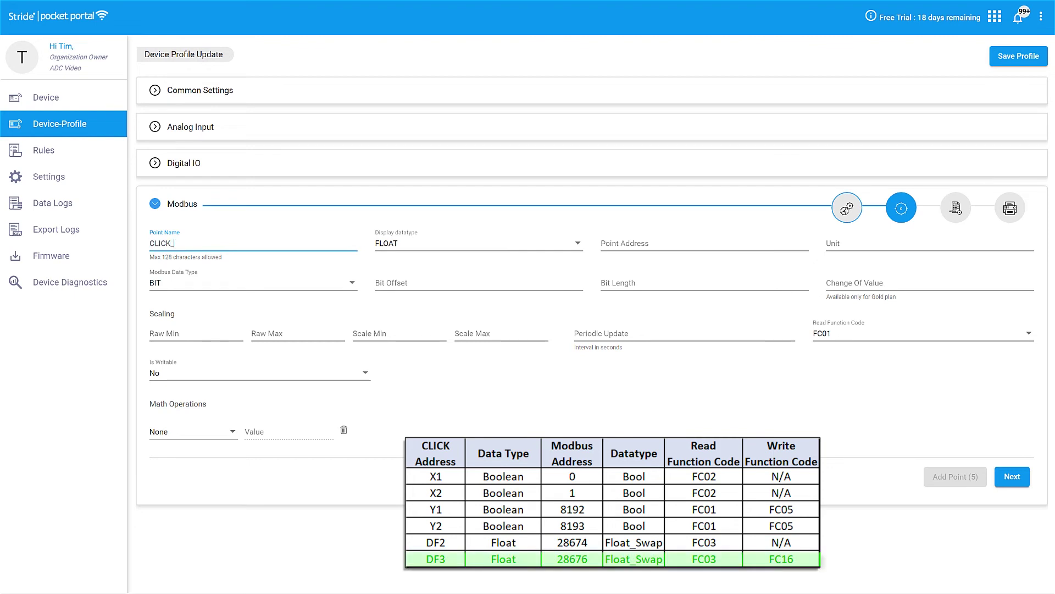
pyautogui.write('DF3')
pyautogui.press('Tab')
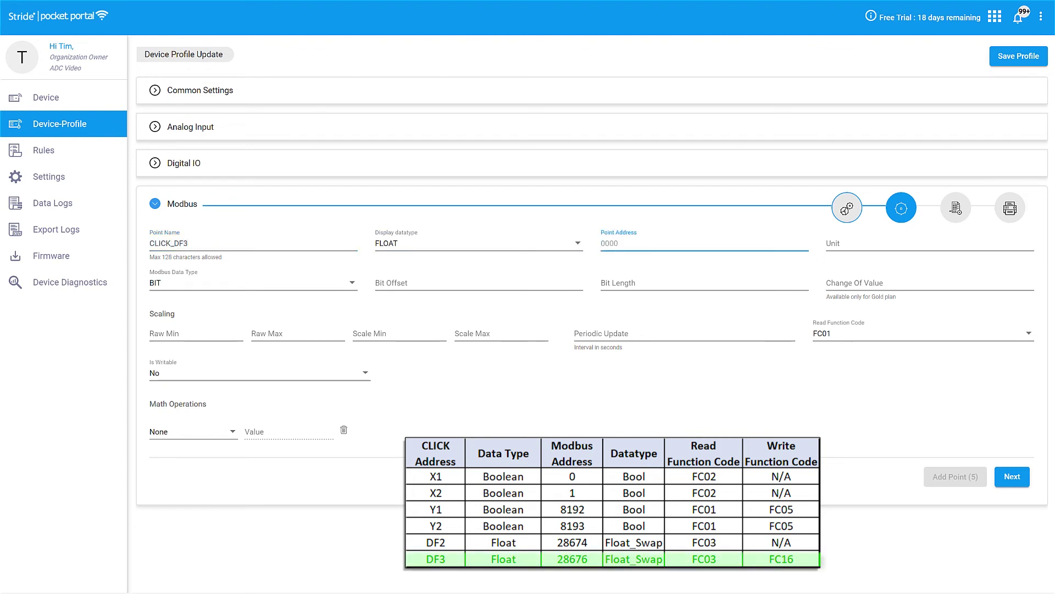
pyautogui.write('28676')
pyautogui.press('Tab')
pyautogui.press('Tab')
pyautogui.press('Down')
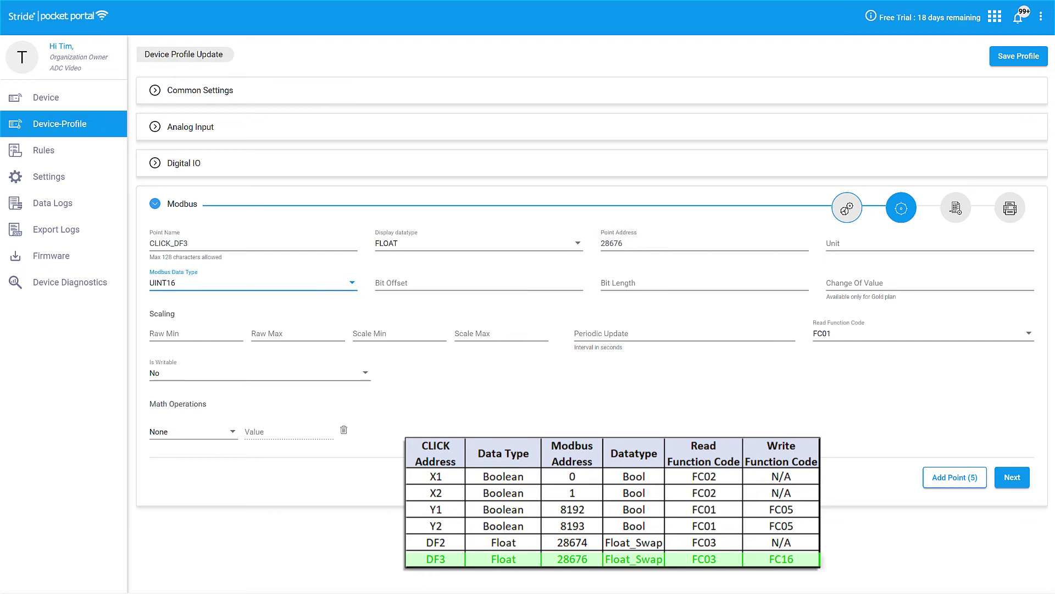
pyautogui.press('Down')
pyautogui.press('Down')
pyautogui.press('Down')
pyautogui.press('Down')
pyautogui.press('Down')
pyautogui.press('Tab')
pyautogui.press('Tab')
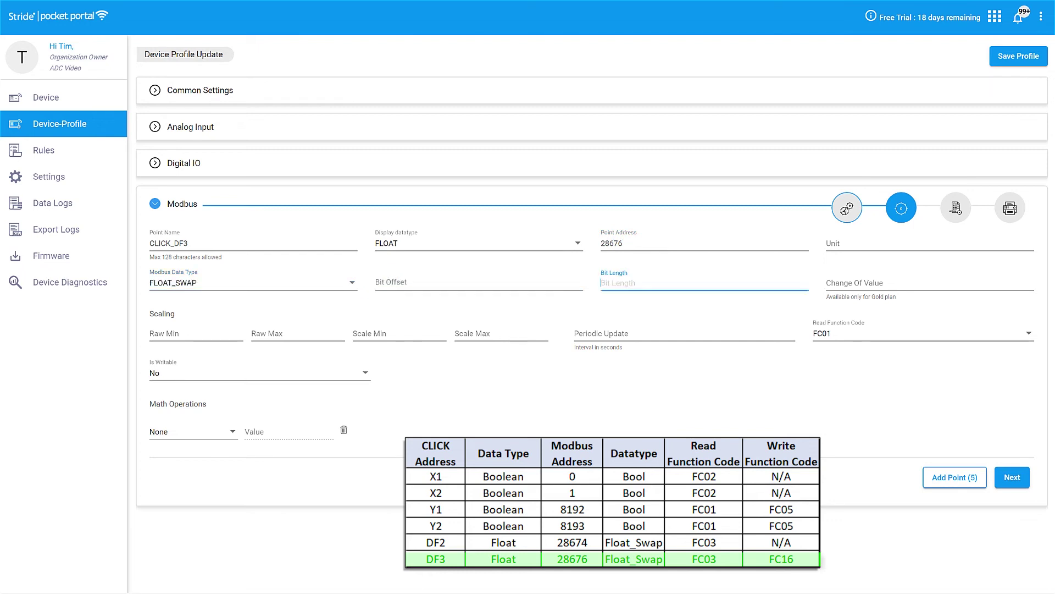
pyautogui.press('Tab')
pyautogui.press('Tab')
pyautogui.press('Tab')
pyautogui.press('Tab')
pyautogui.press('Tab')
pyautogui.write('60')
pyautogui.press('Tab')
pyautogui.press('Down')
pyautogui.press('Down')
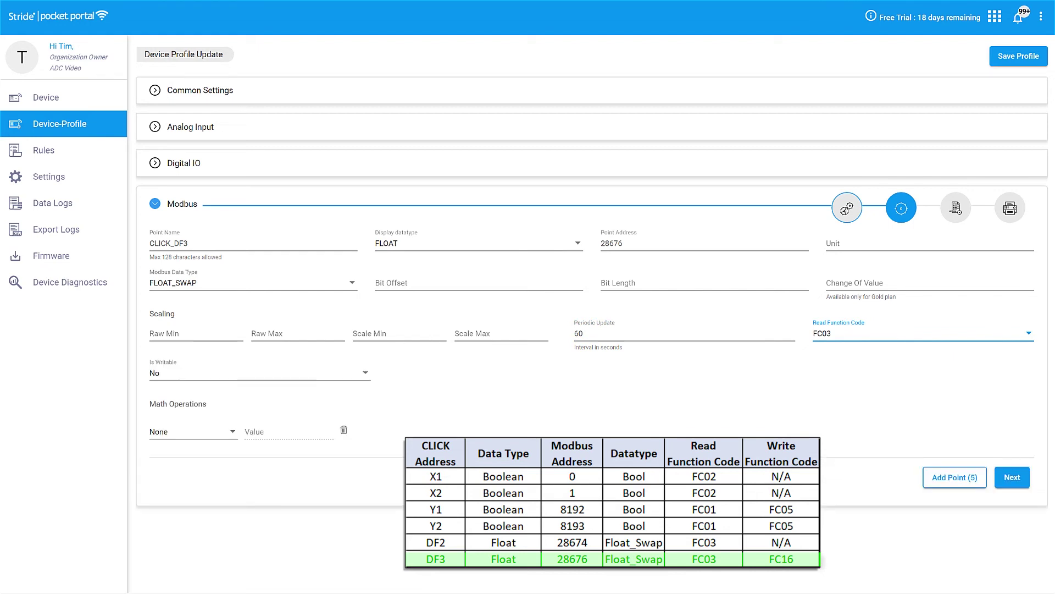
# Make CLICK_DF3 writable with FC16 and add it as the sixth point
pyautogui.click(355, 376)
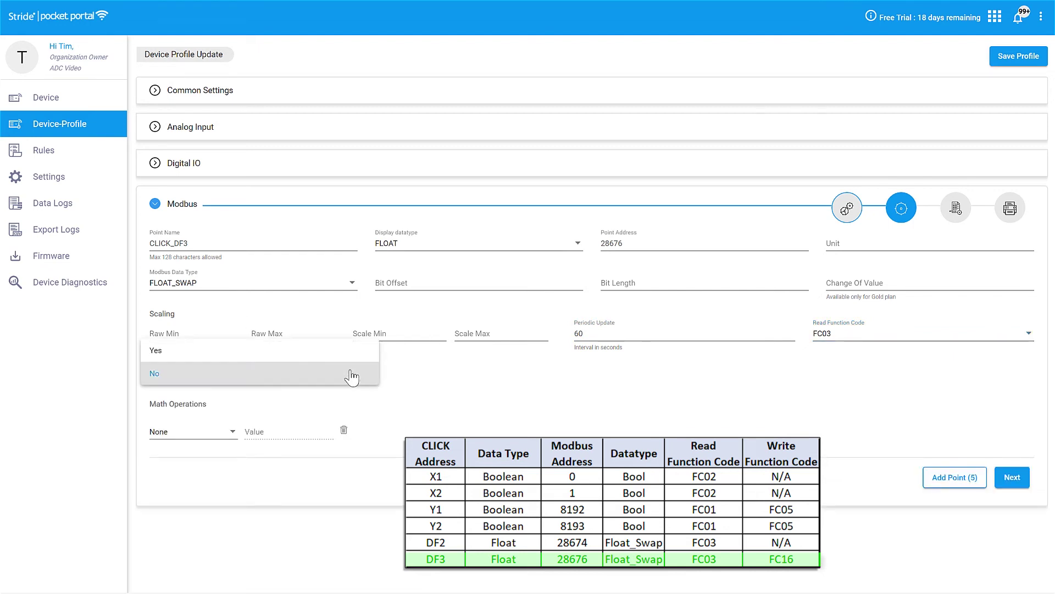
pyautogui.click(346, 351)
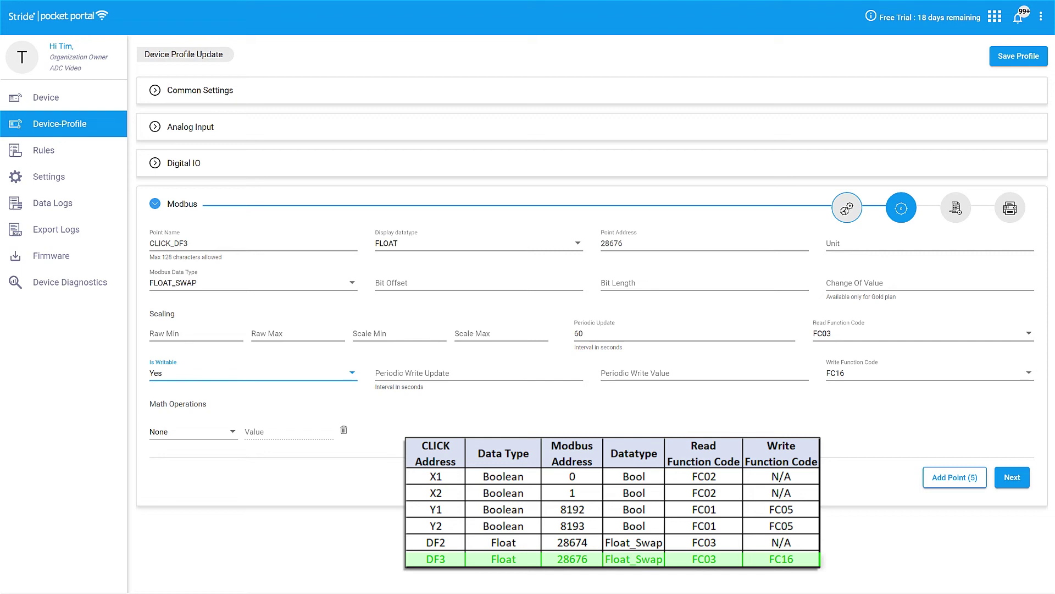
pyautogui.click(957, 478)
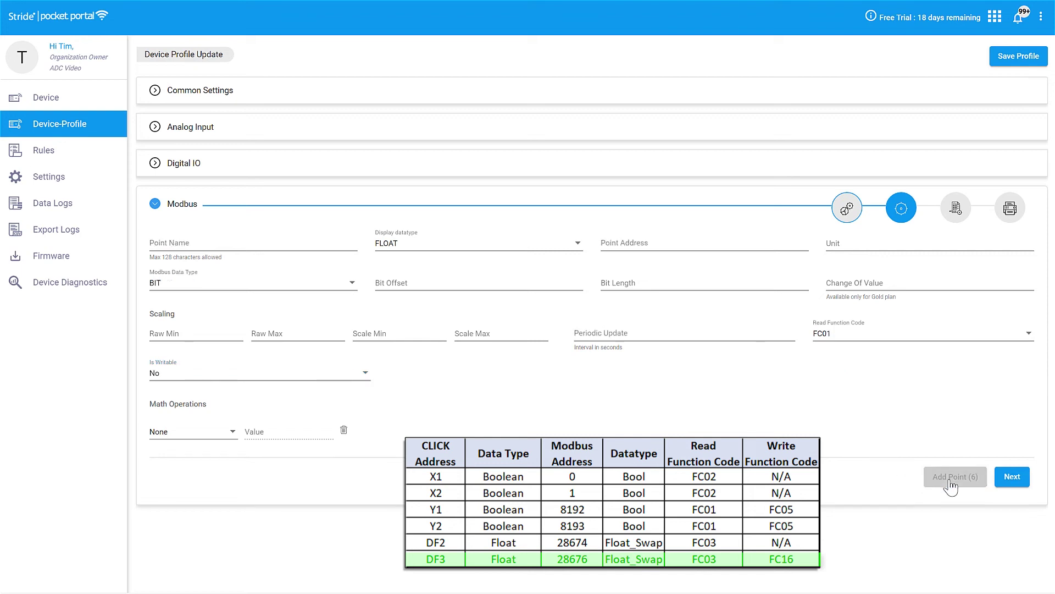
# Review the six-point table and scan list, then save the Modbus configuration
pyautogui.click(1013, 478)
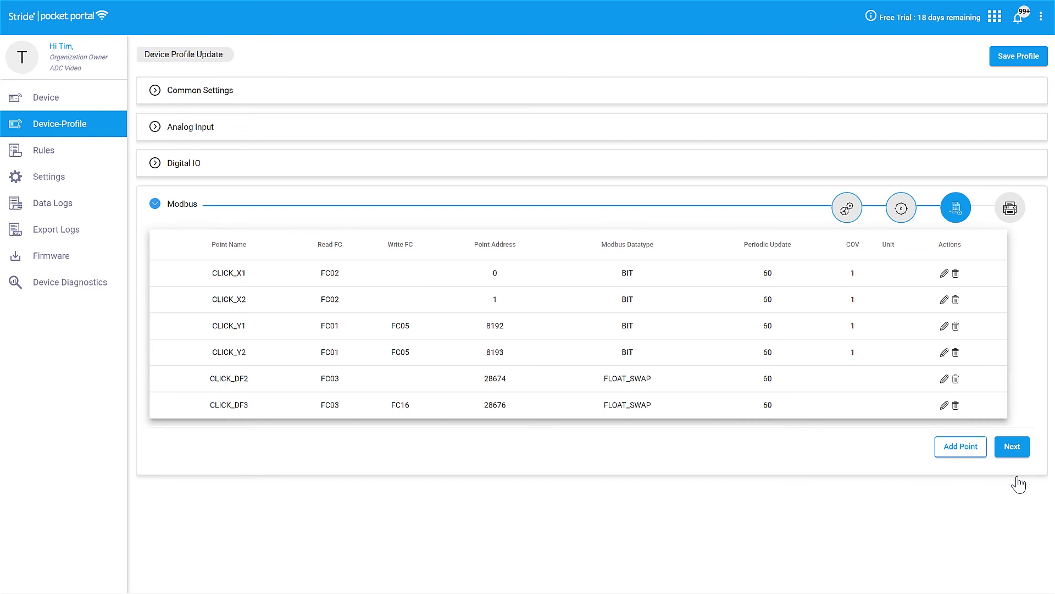
pyautogui.click(1013, 448)
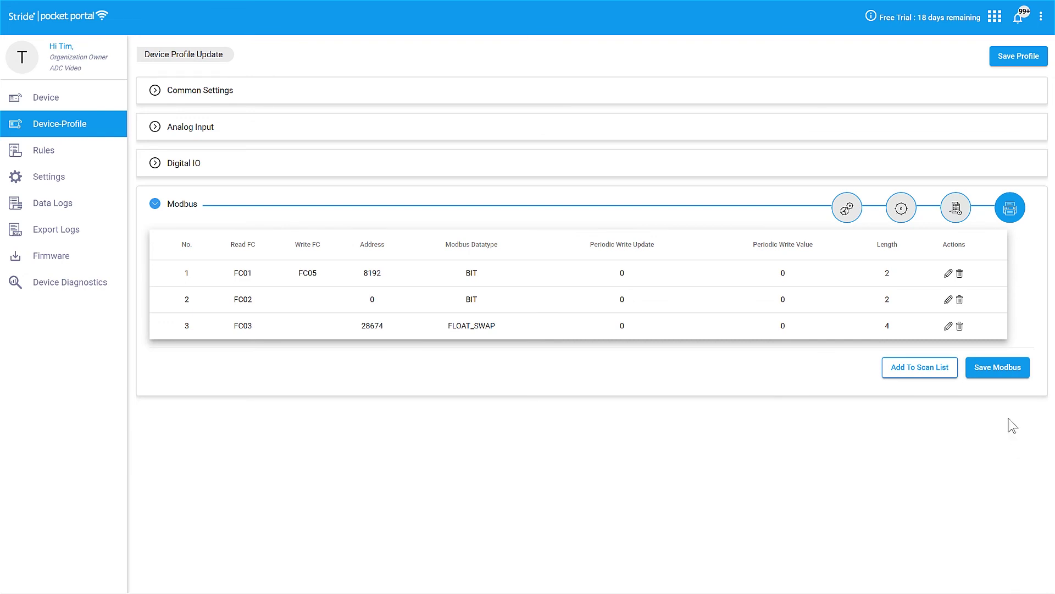
pyautogui.click(1008, 376)
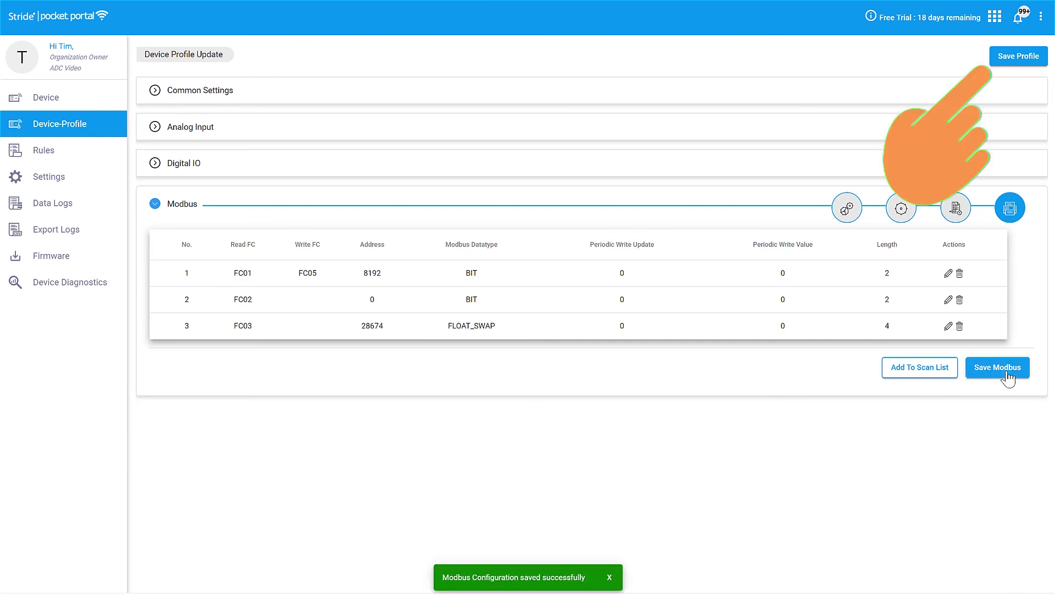
# Save the CLICK profile, commit the changes, and return to the devices list
pyautogui.click(1020, 57)
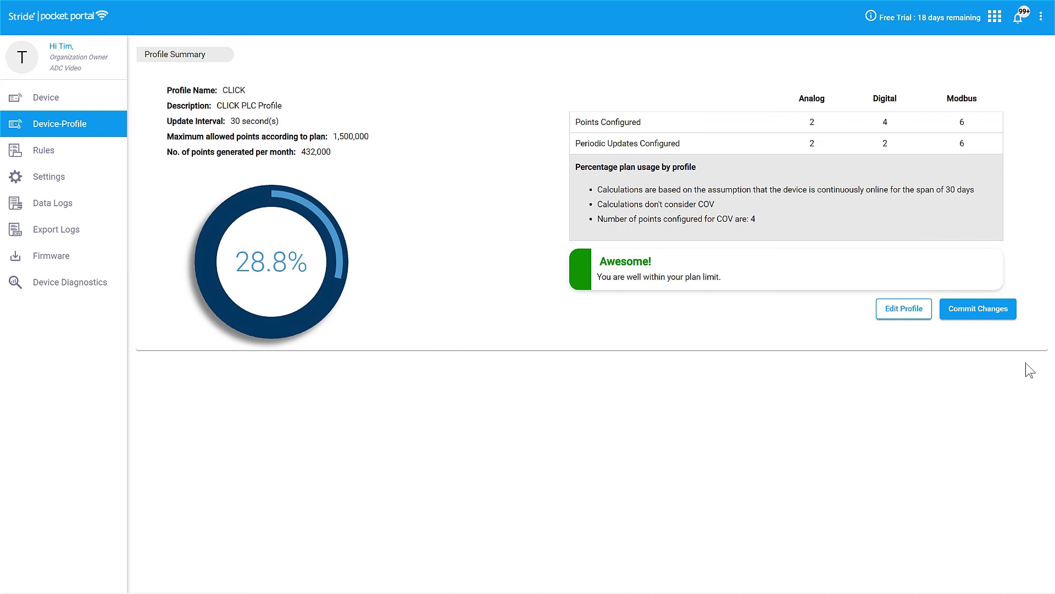
pyautogui.click(979, 311)
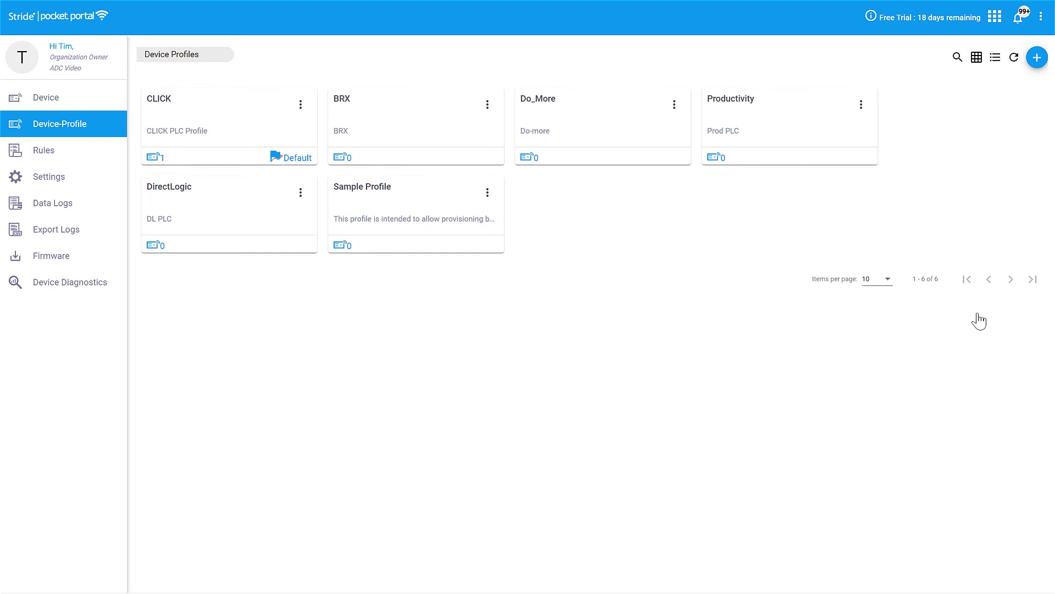
pyautogui.click(61, 97)
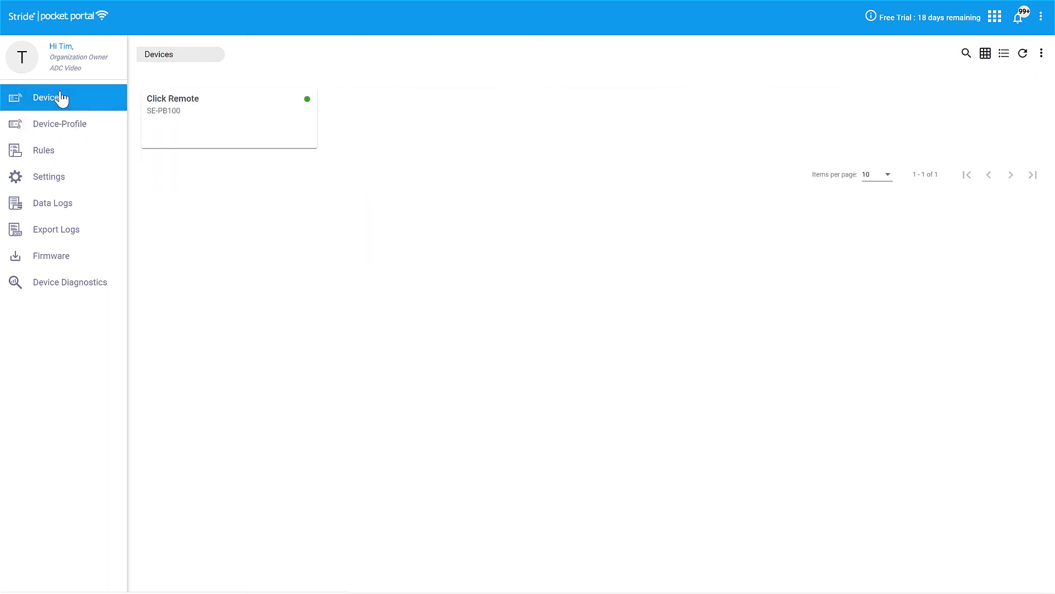
# Go to the Click Remote device's settings and edit its Attached Profile
pyautogui.click(251, 127)
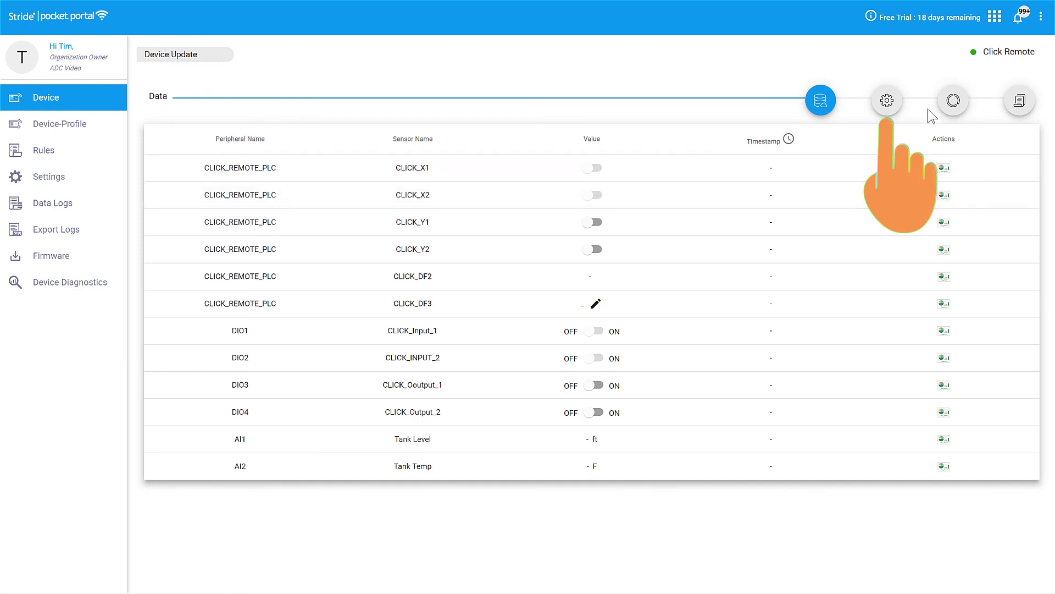
pyautogui.click(886, 102)
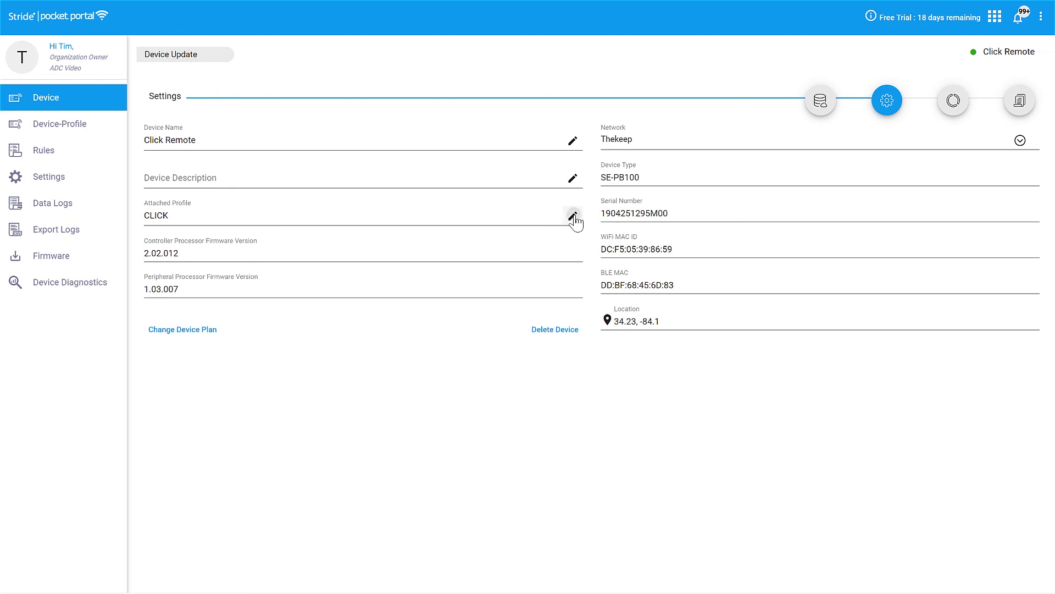
pyautogui.click(572, 217)
# Attach the CLICK profile to Click Remote and show its live sensor data table
pyautogui.click(204, 129)
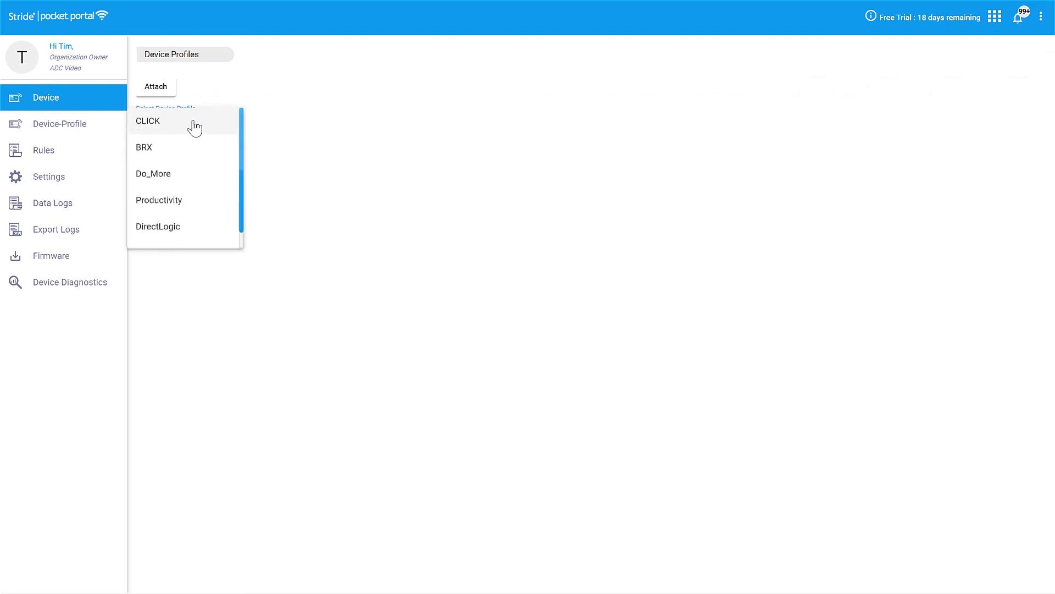
pyautogui.click(195, 126)
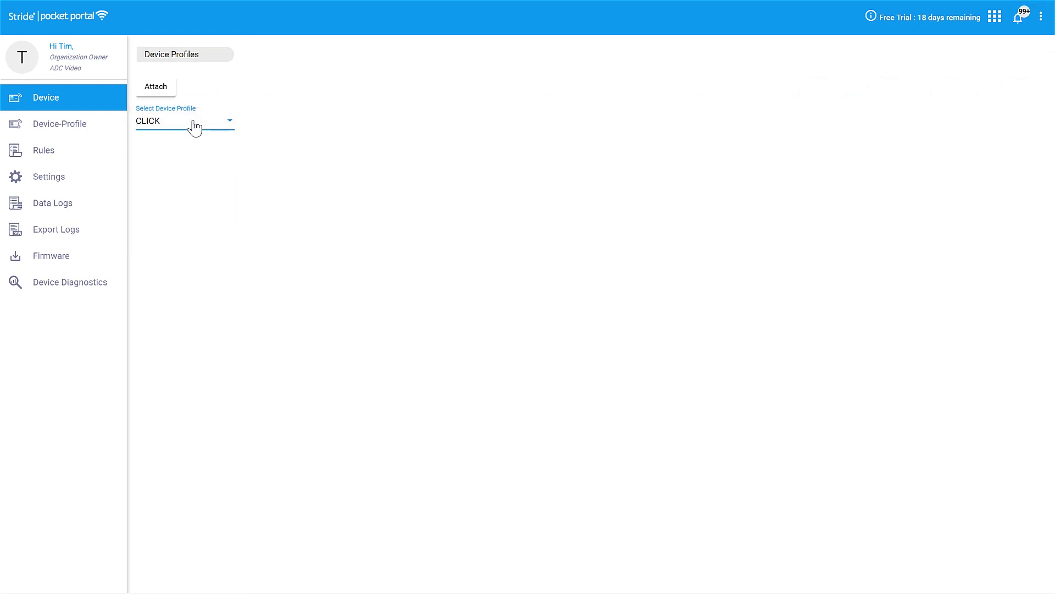
pyautogui.click(158, 87)
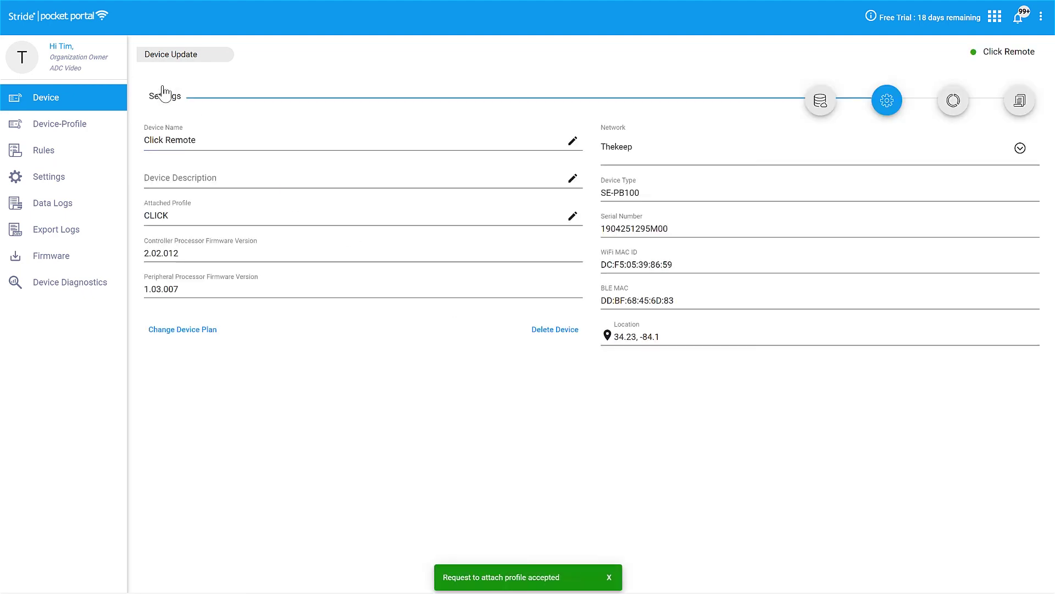
pyautogui.click(820, 101)
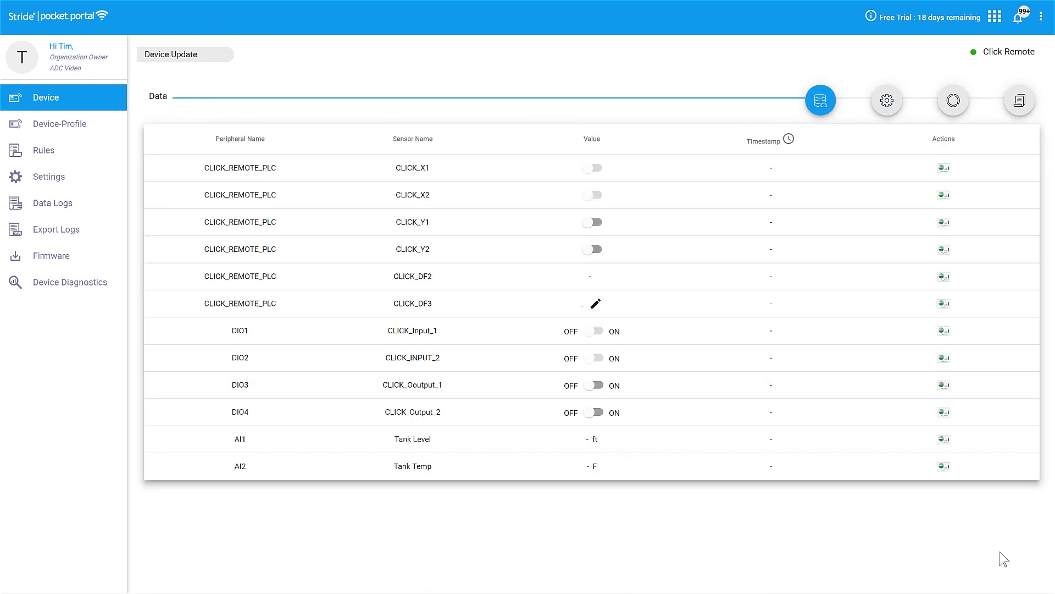